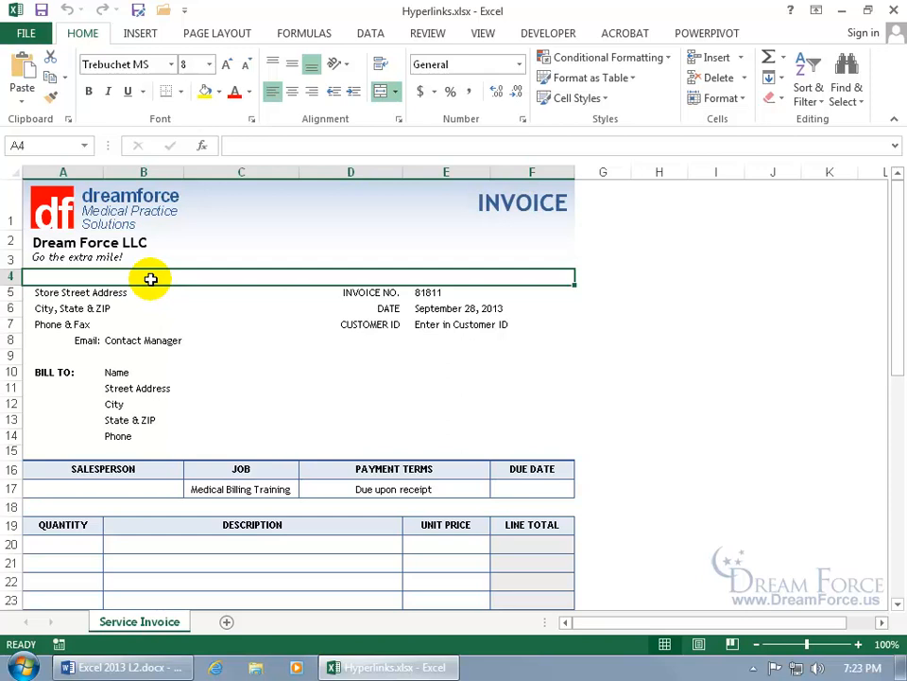
text(www.medicalbillingsoftwarepro.com)
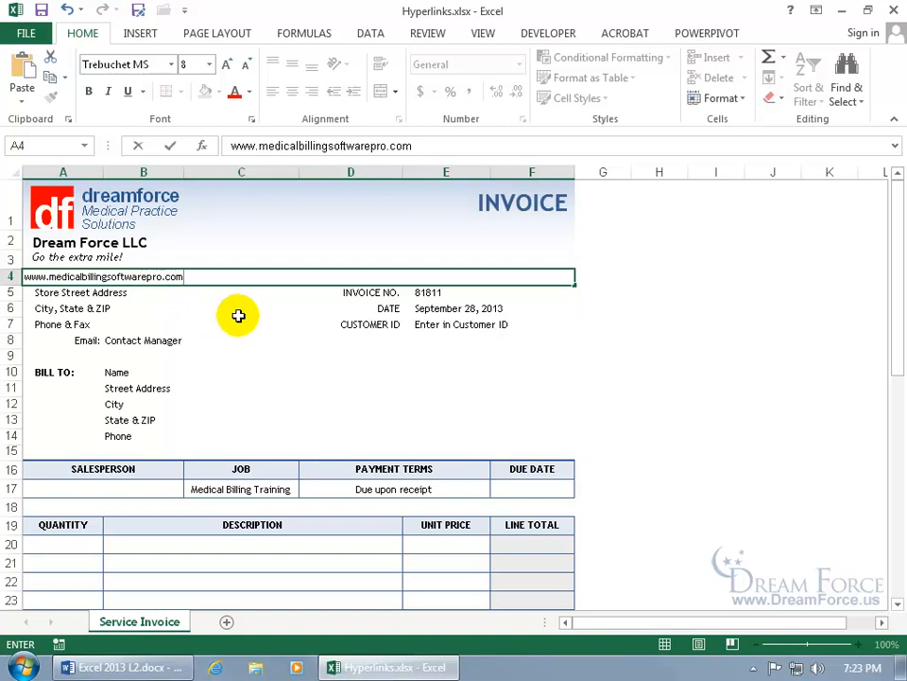
key(Return)
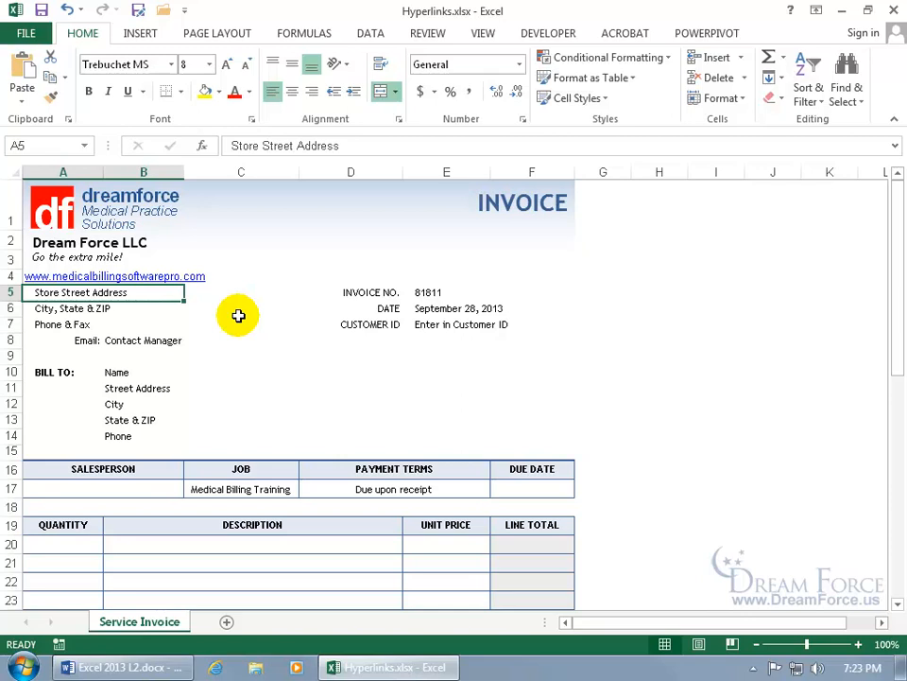
click(186, 283)
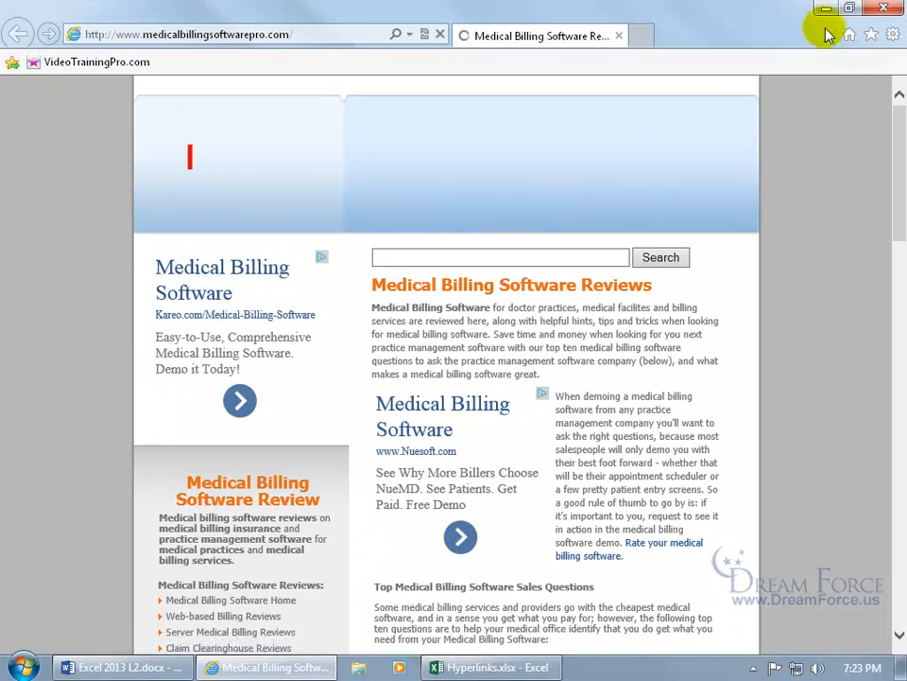
Close the Internet Explorer window showing medicalbillingsoftwarepro.com.
click(884, 8)
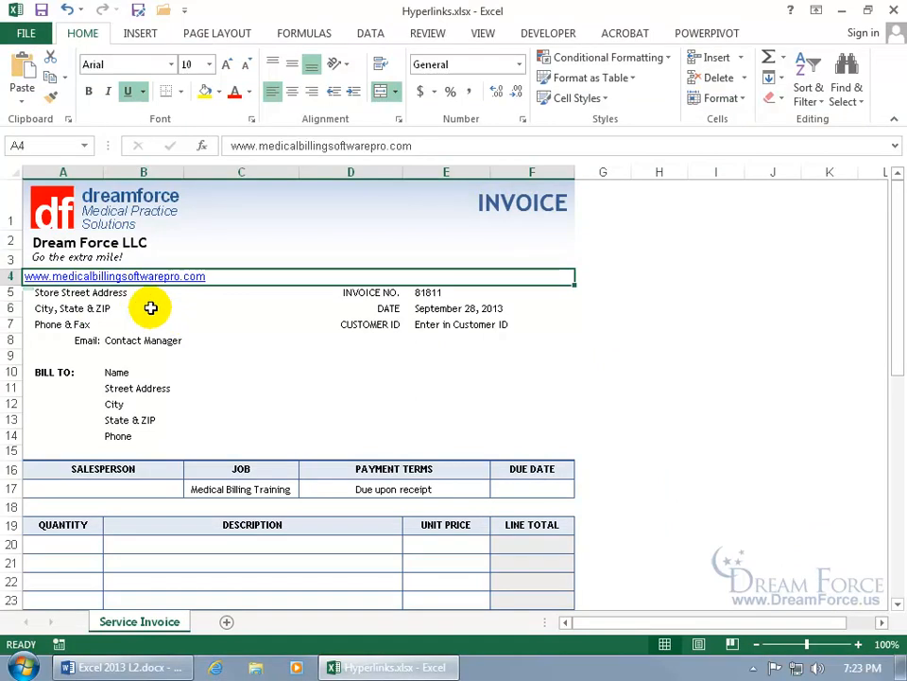
click(126, 294)
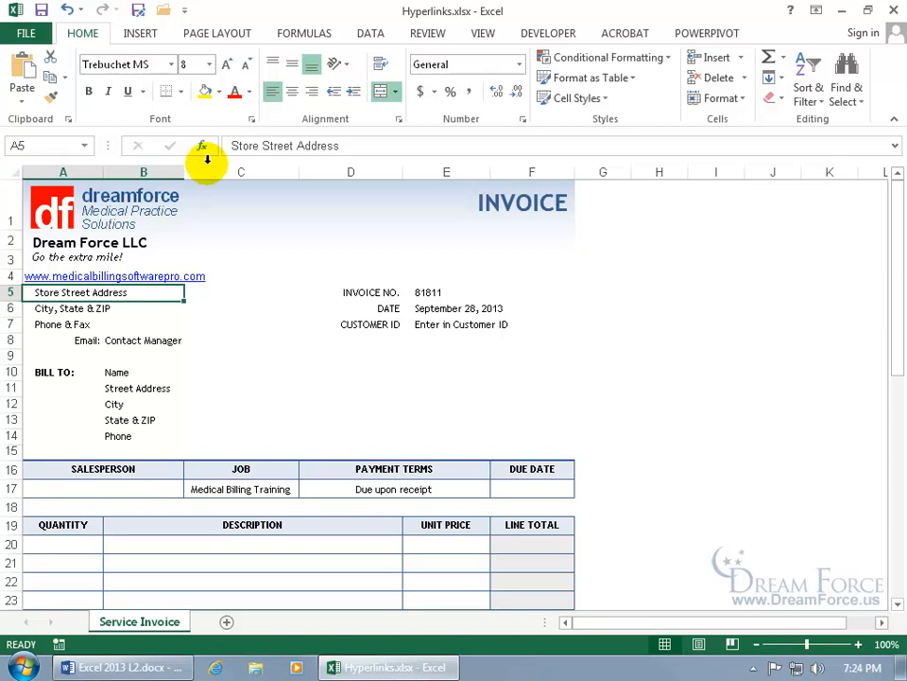
mouse_move(99, 282)
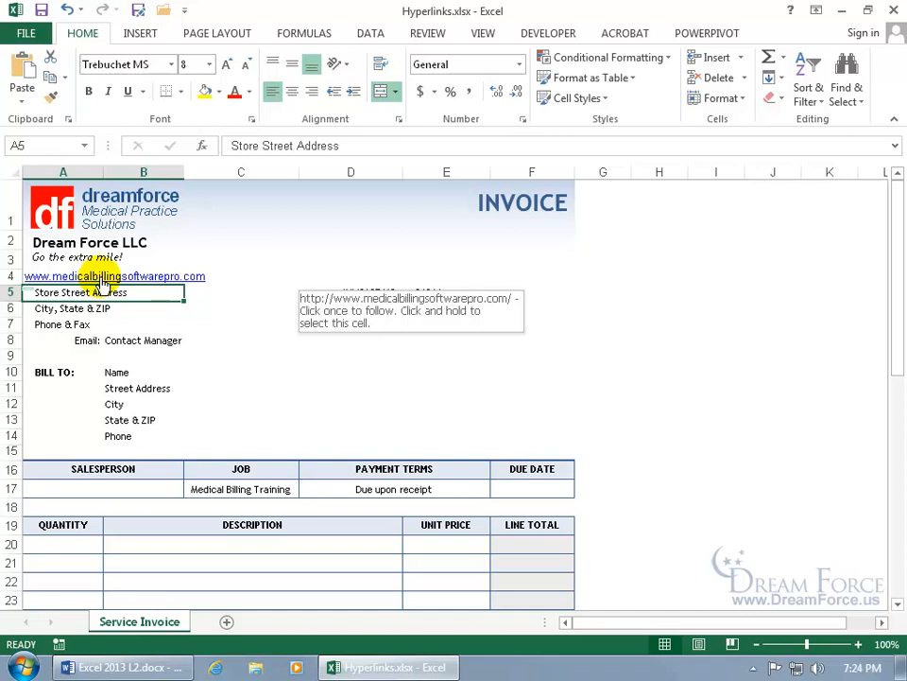
click(101, 276)
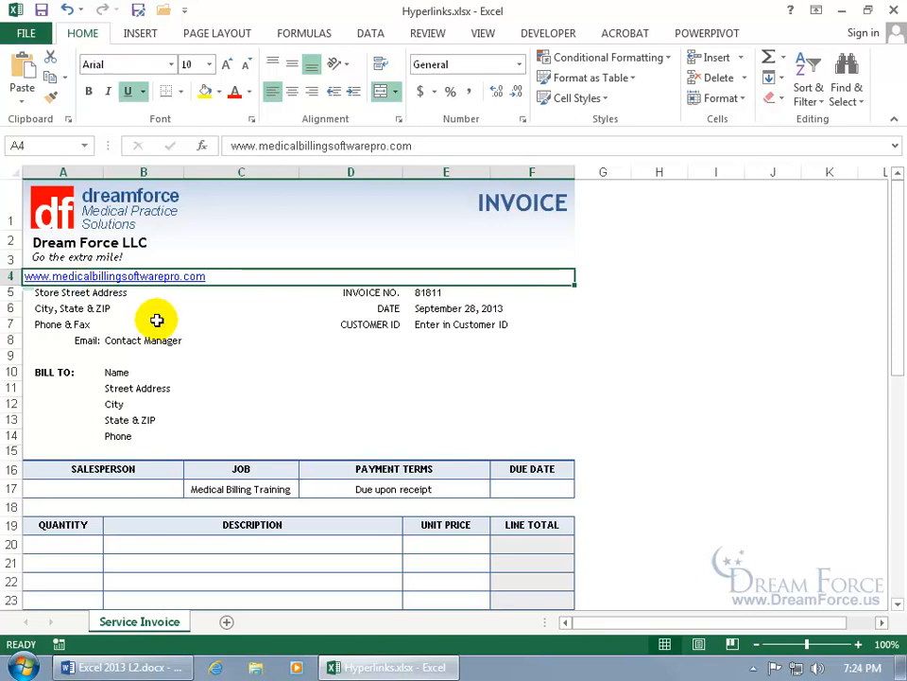
key(Down)
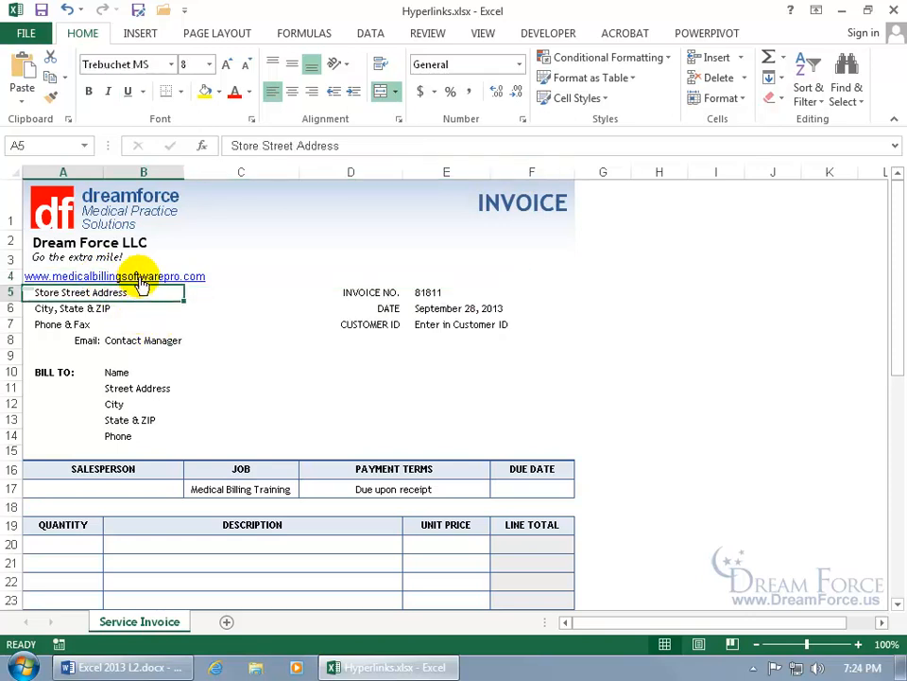
right_click(116, 277)
key(Escape)
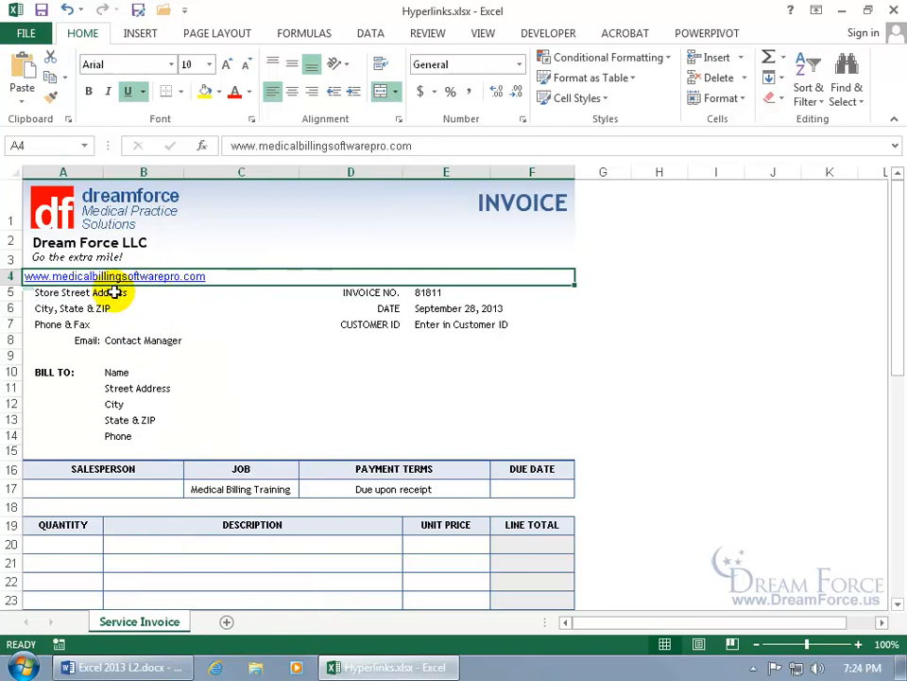
click(114, 293)
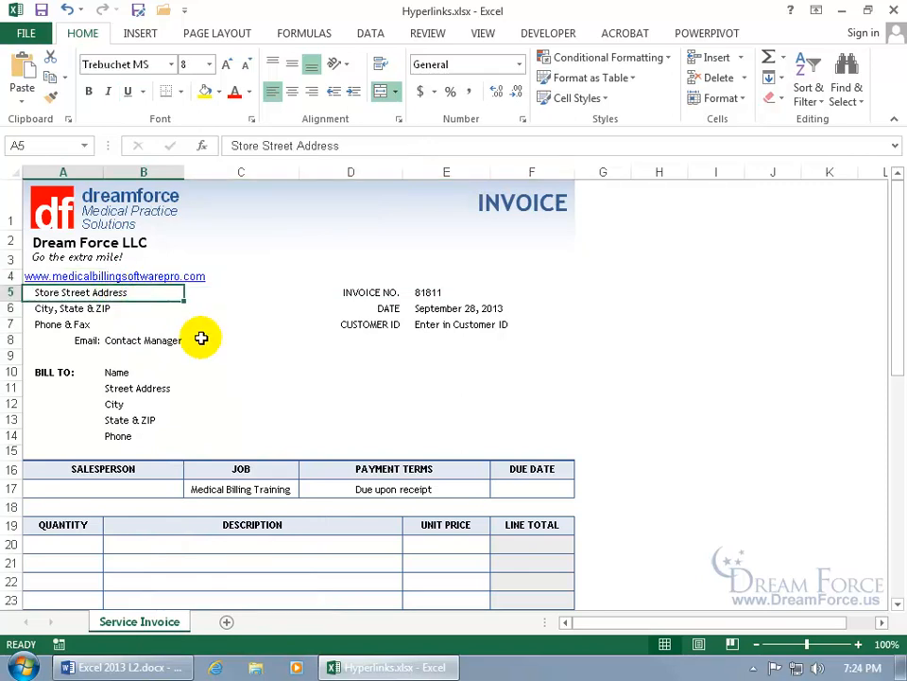
key(Up)
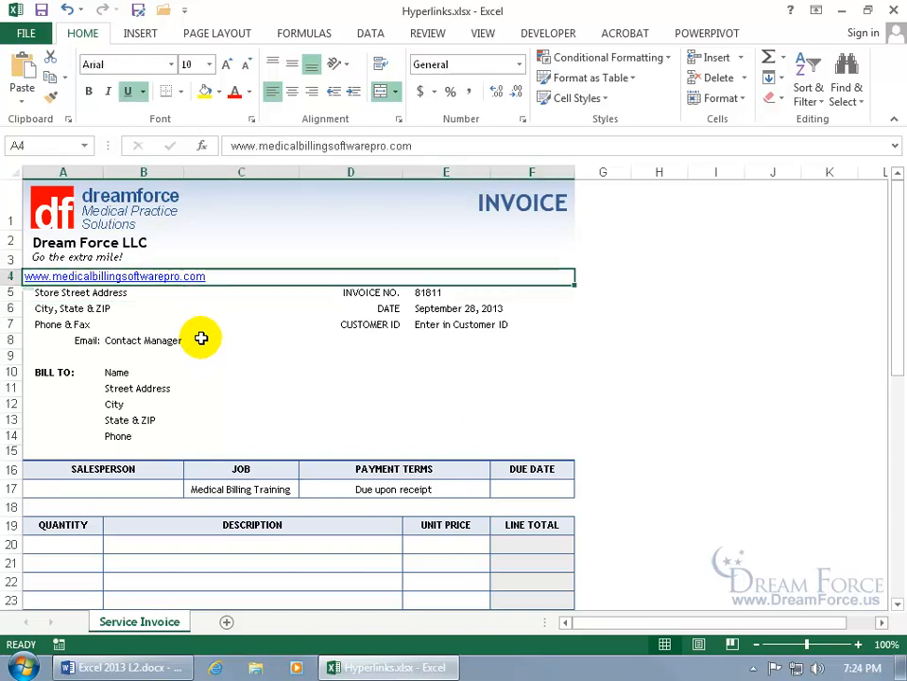
Set the A4 link's font to Trebuchet MS and its size to 8.
click(157, 62)
text(Trebuchet MS)
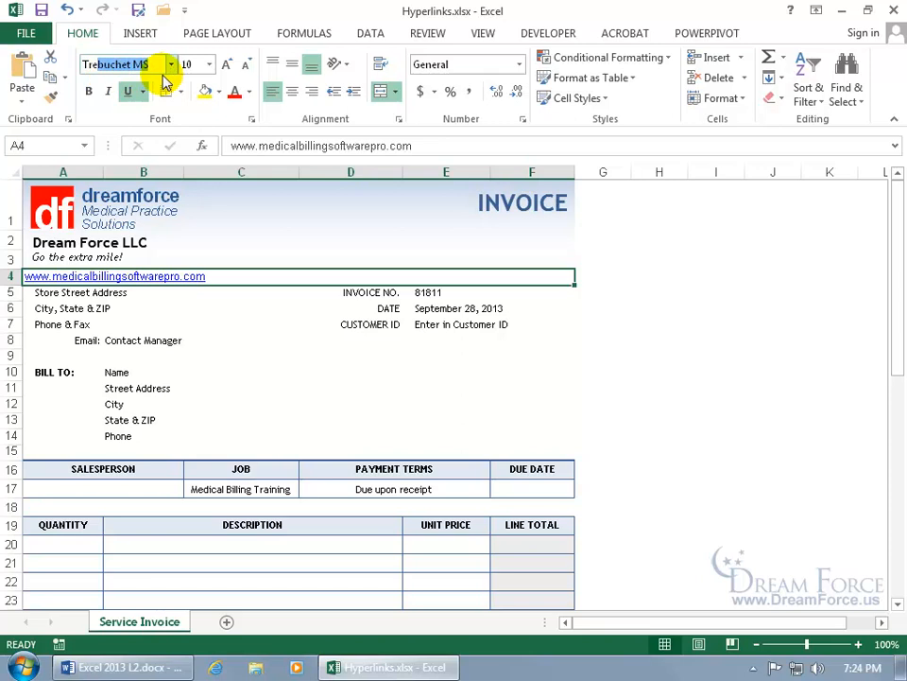
key(Return)
click(189, 65)
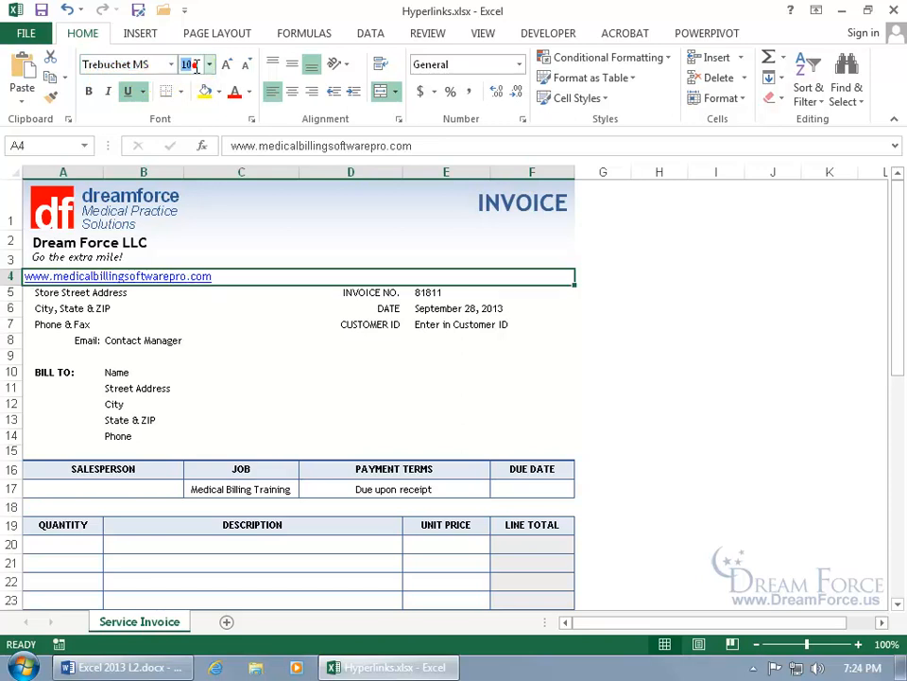
text(8)
key(Return)
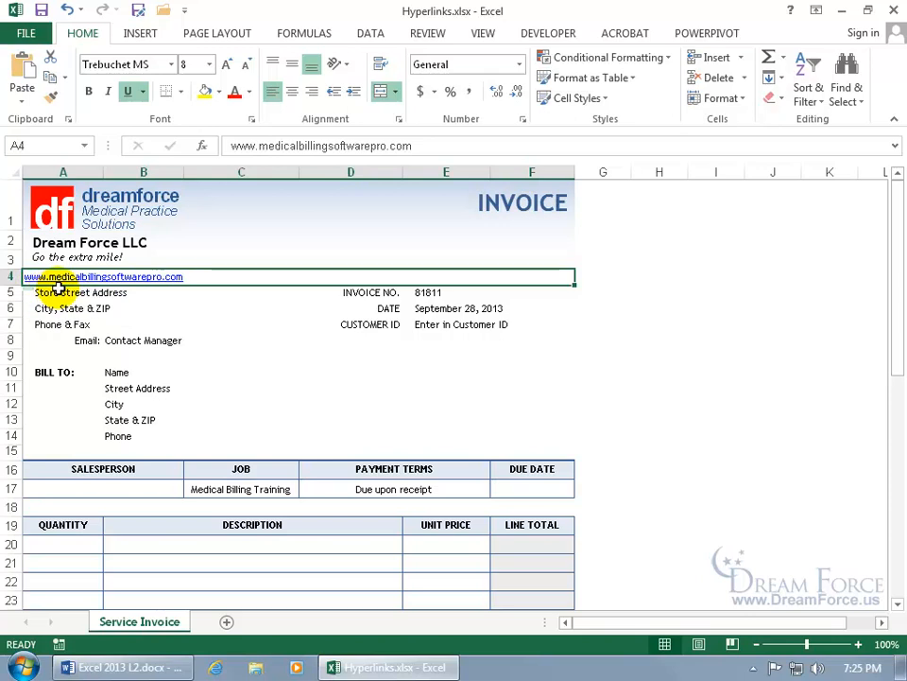
right_click(92, 281)
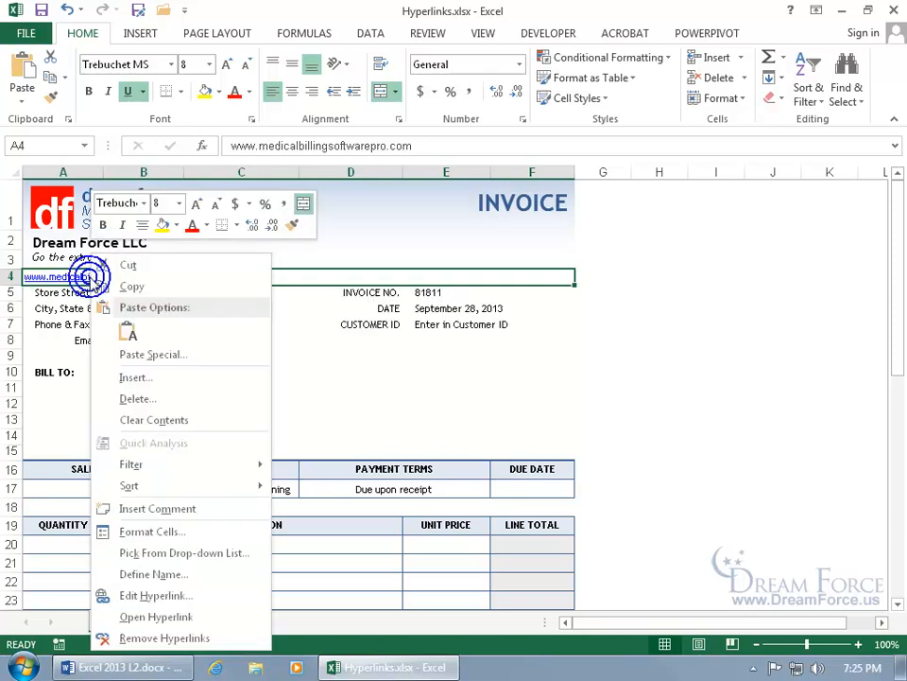
click(175, 599)
drag(131, 385, 384, 218)
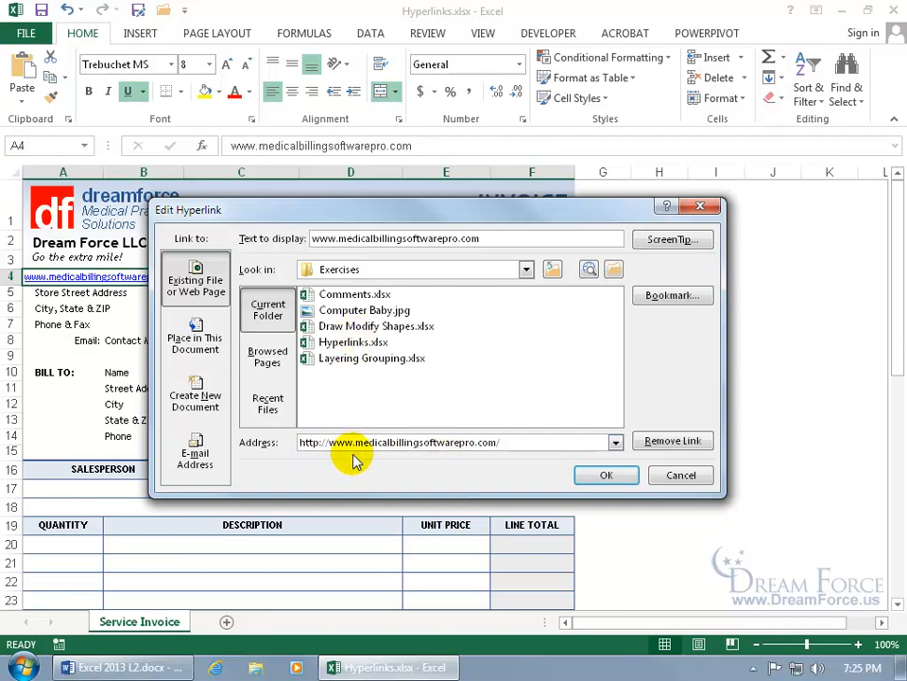
click(336, 238)
key(BackSpace)
key(BackSpace)
key(BackSpace)
key(BackSpace)
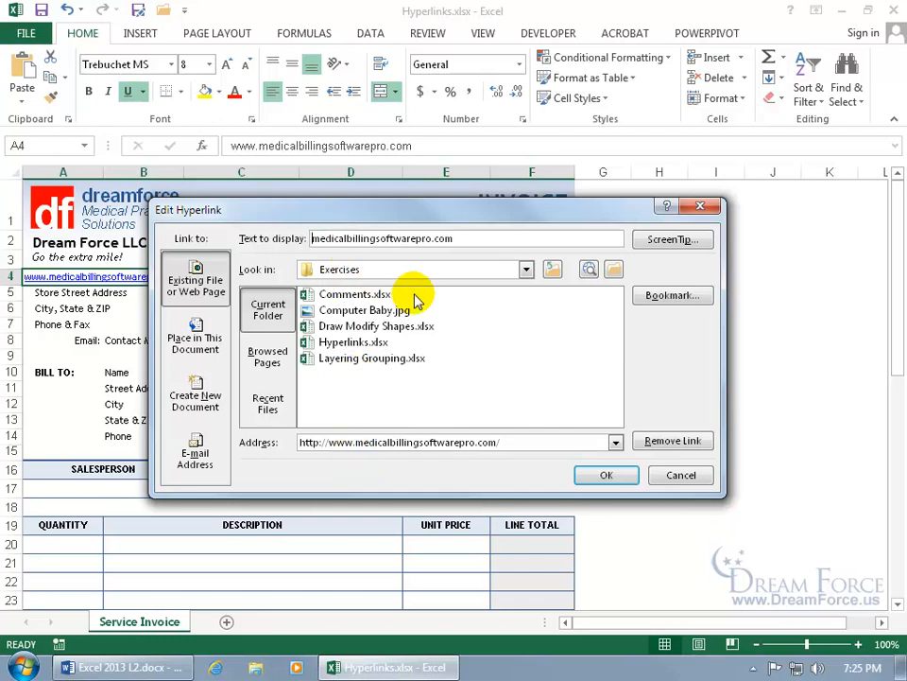
Add the ScreenTip 'Click here to go to our website' and apply the link changes.
click(650, 242)
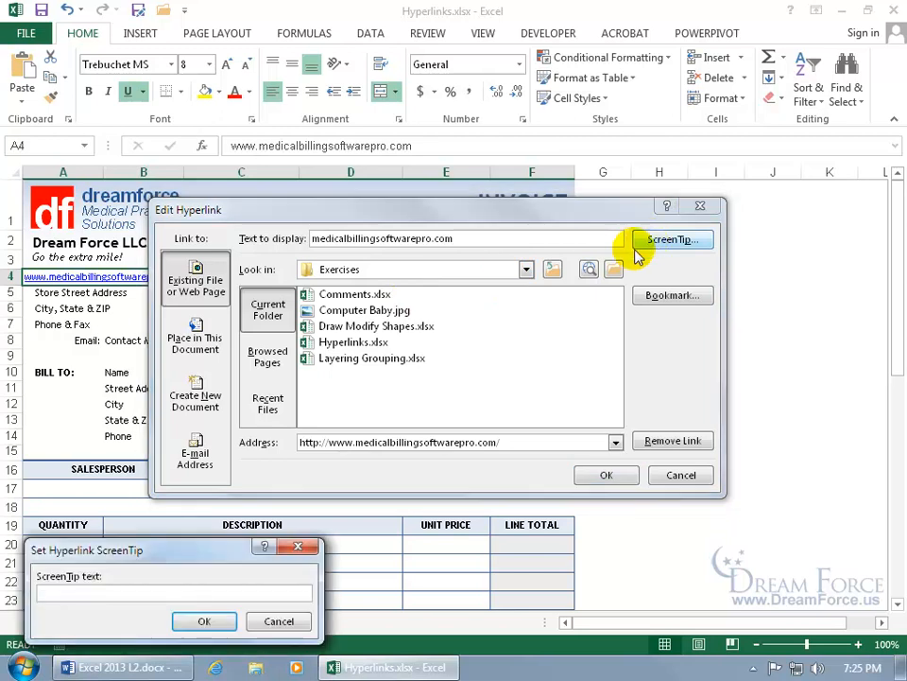
drag(172, 552, 434, 292)
text(Click here to go to our website)
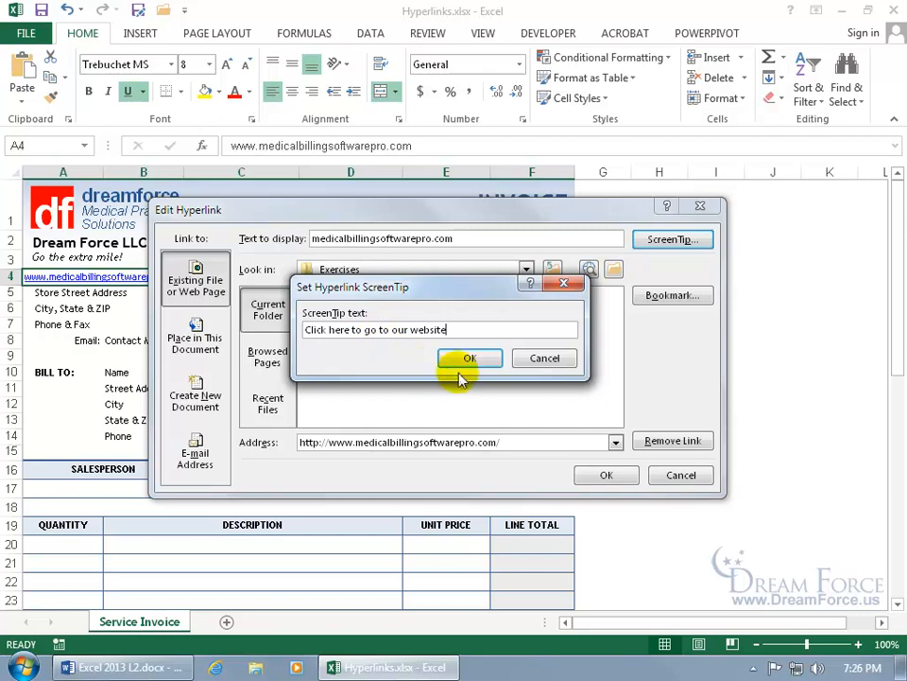
click(468, 359)
click(615, 477)
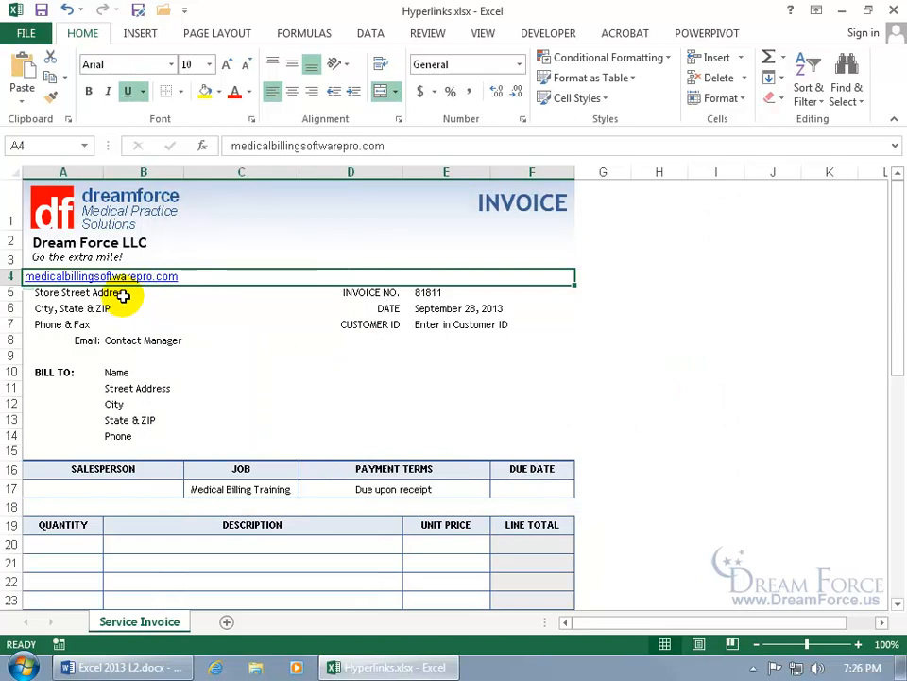
Check cell A5's contents without changing them, then reselect the A4 link.
click(53, 294)
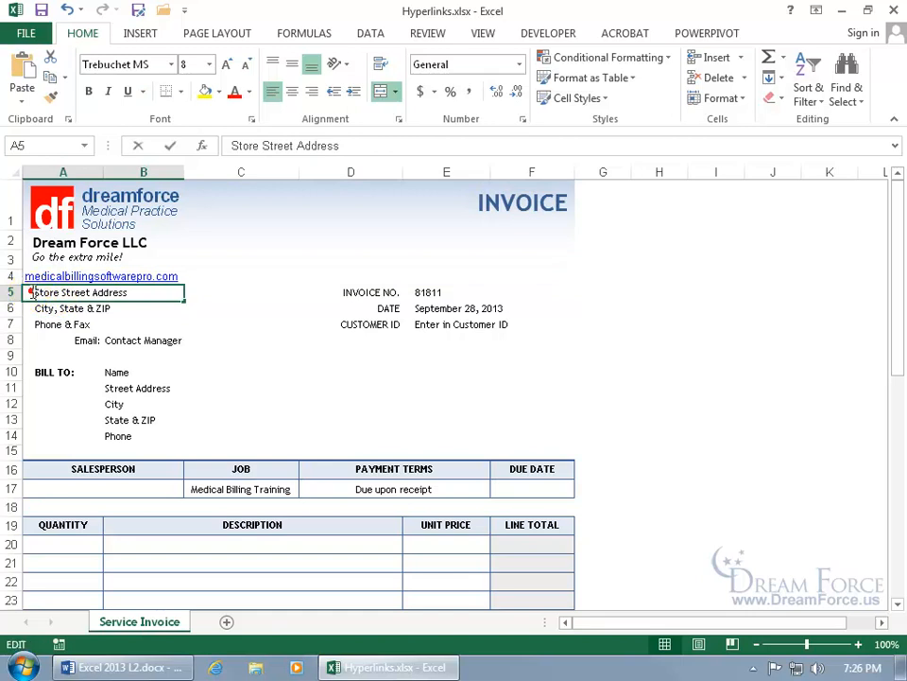
double_click(36, 293)
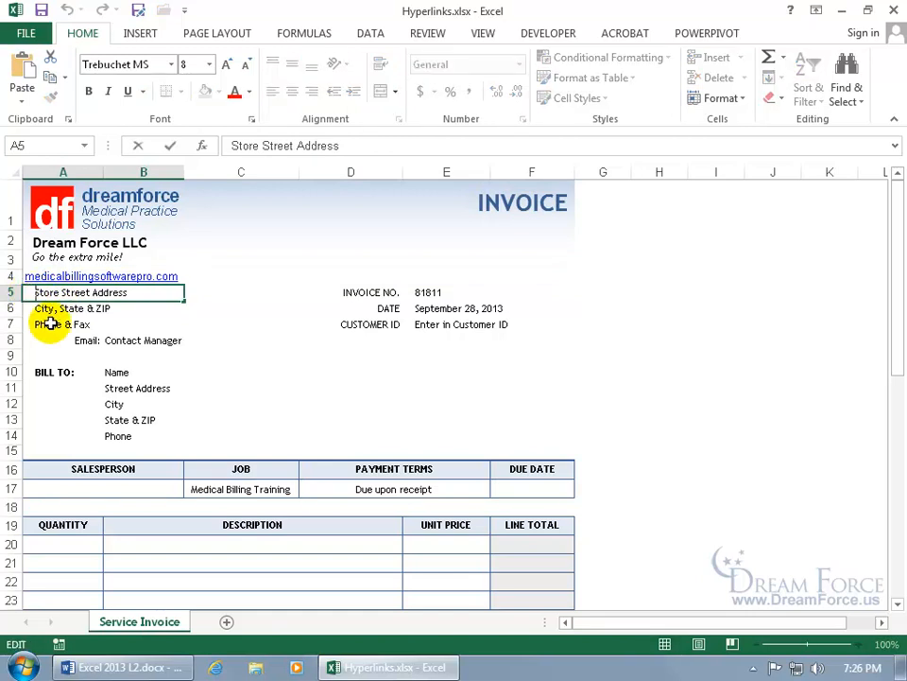
key(Escape)
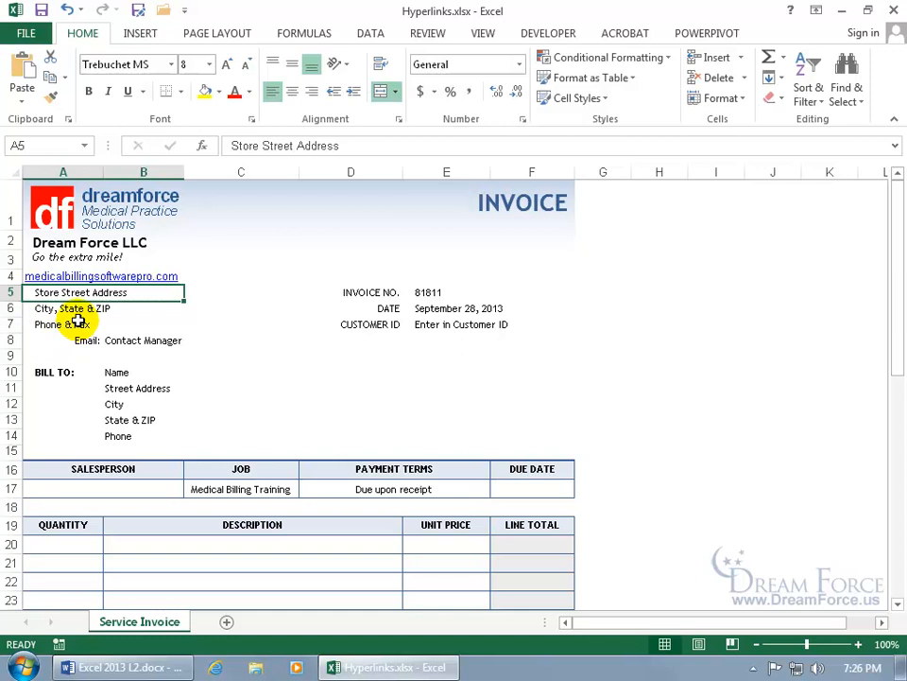
mouse_move(99, 285)
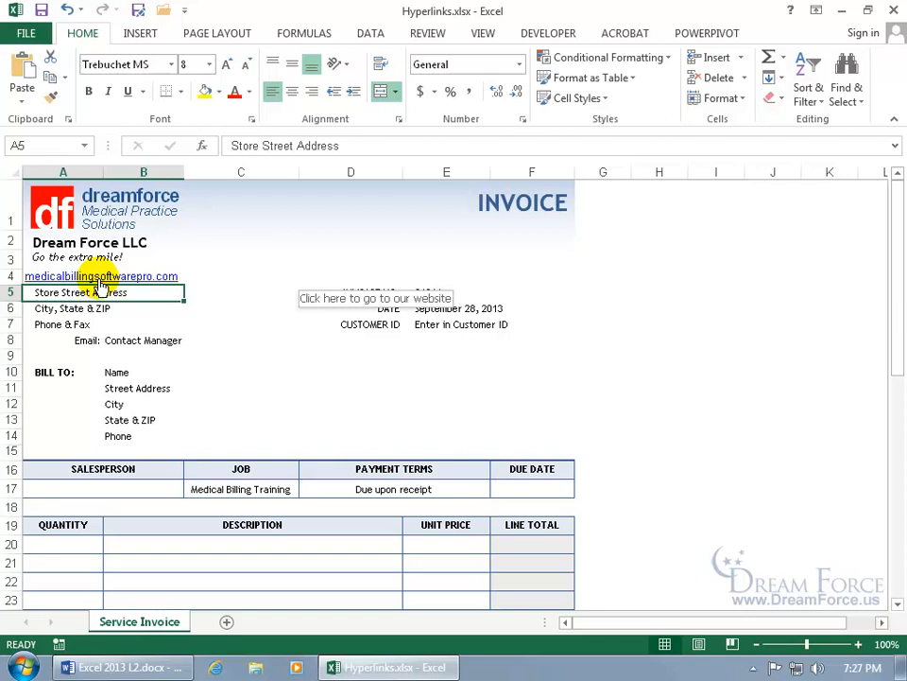
click(98, 278)
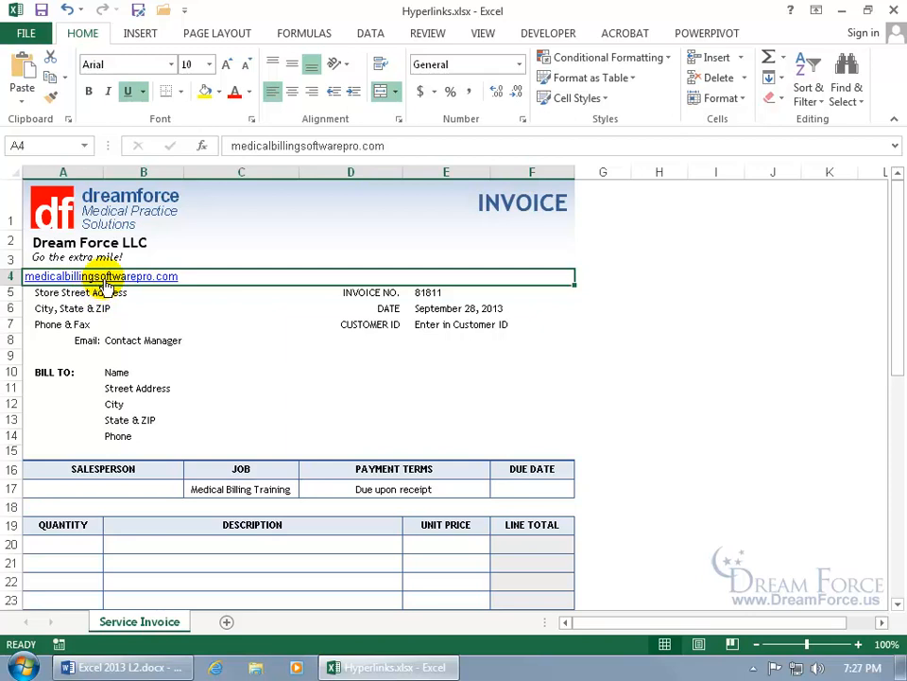
Reapply Trebuchet MS at size 8 to the A4 link.
click(140, 63)
text(Trebuchet MS)
key(Return)
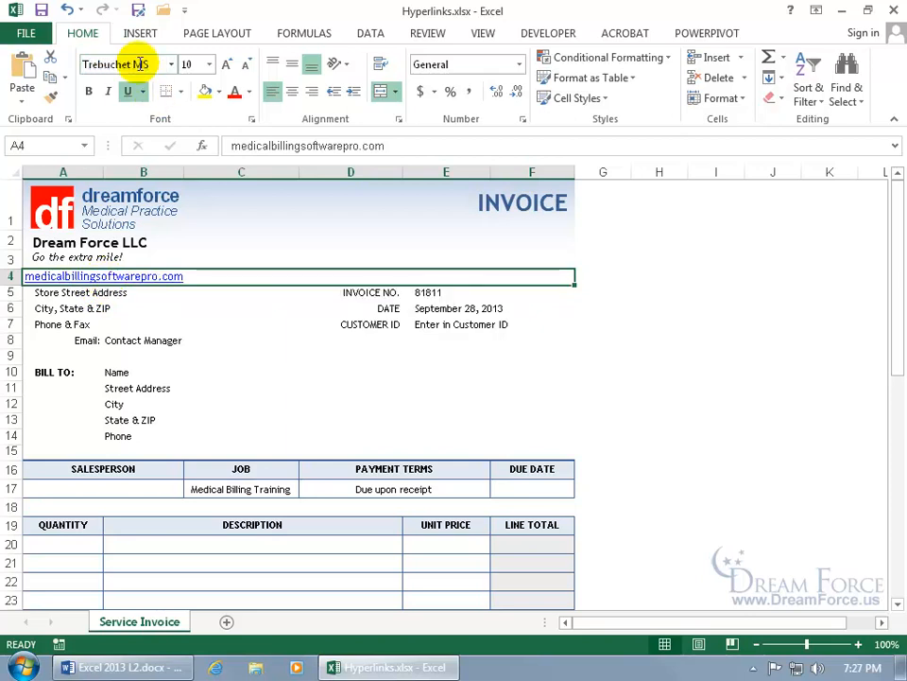
click(188, 64)
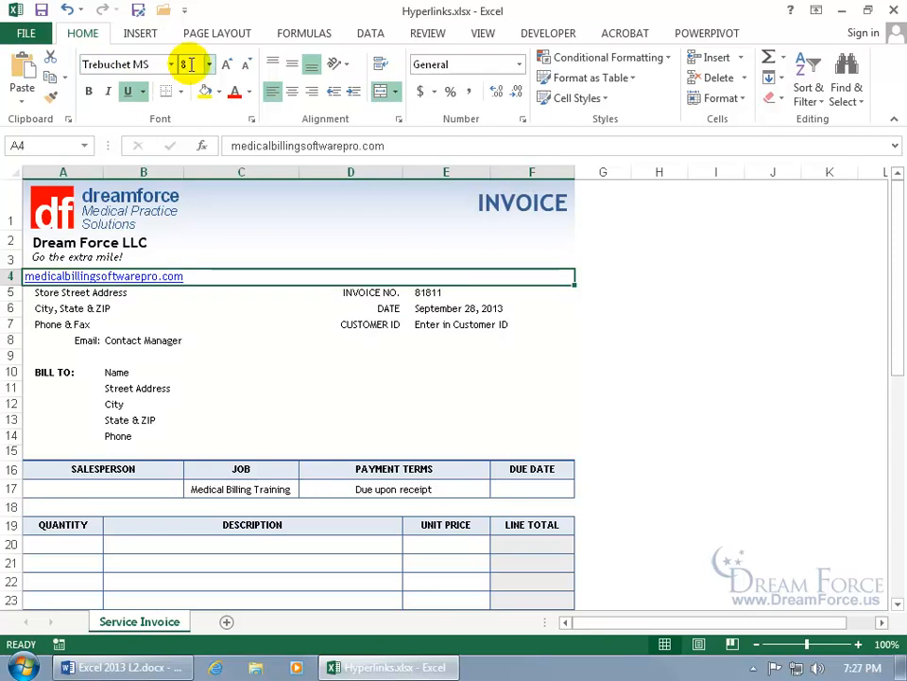
text(8)
key(Return)
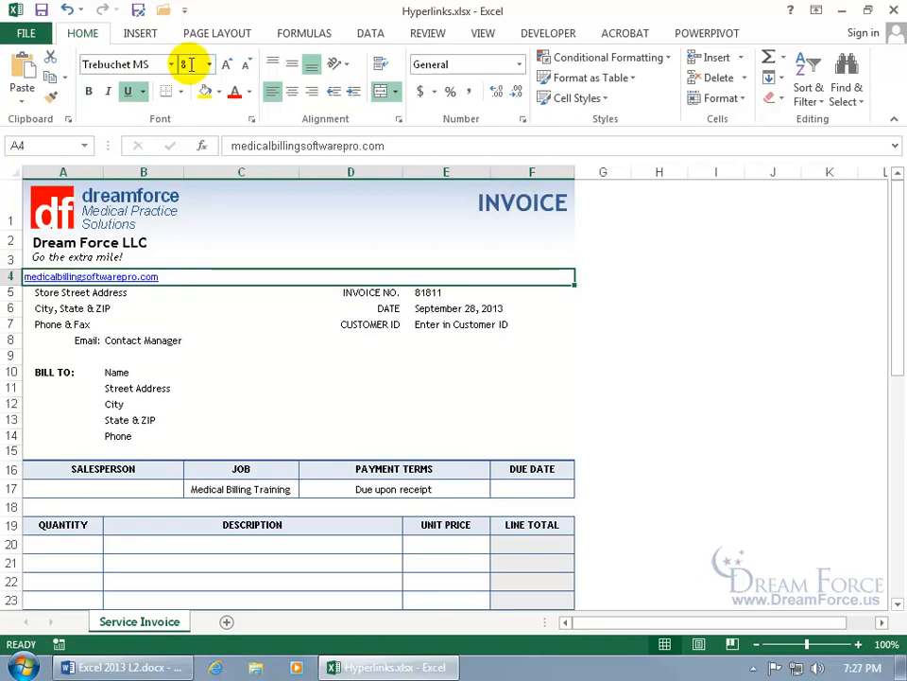
Give cell A4 an alignment indent of 1 in Format Cells and compare it with A5.
right_click(102, 284)
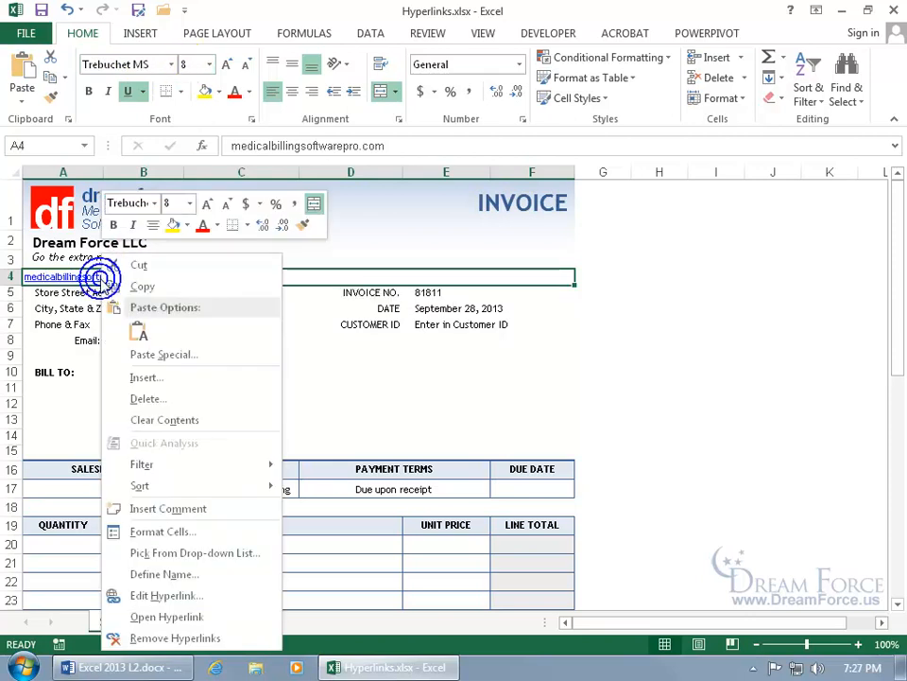
click(158, 535)
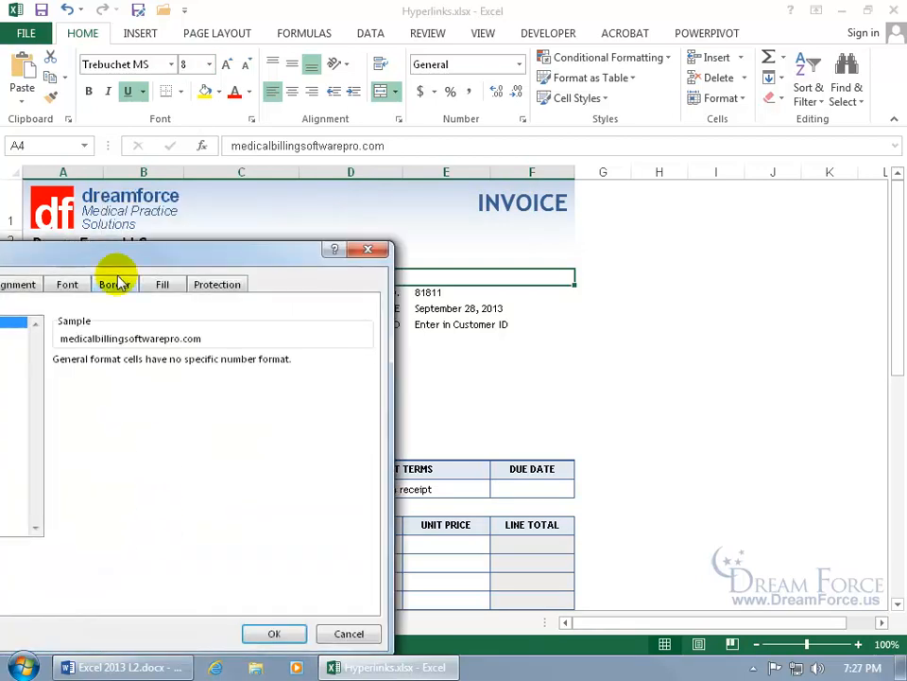
drag(131, 257, 354, 202)
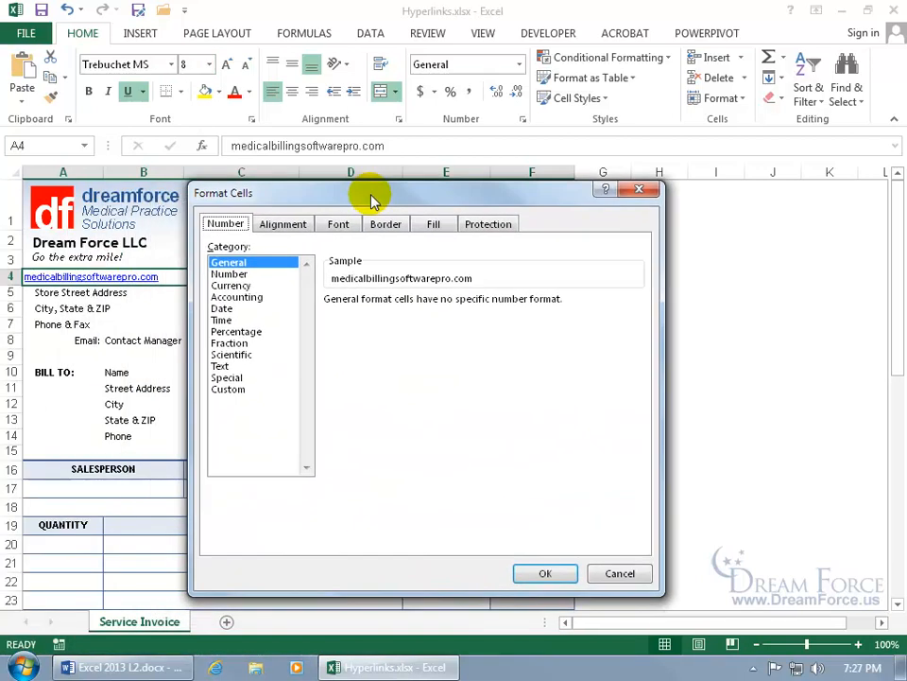
click(300, 227)
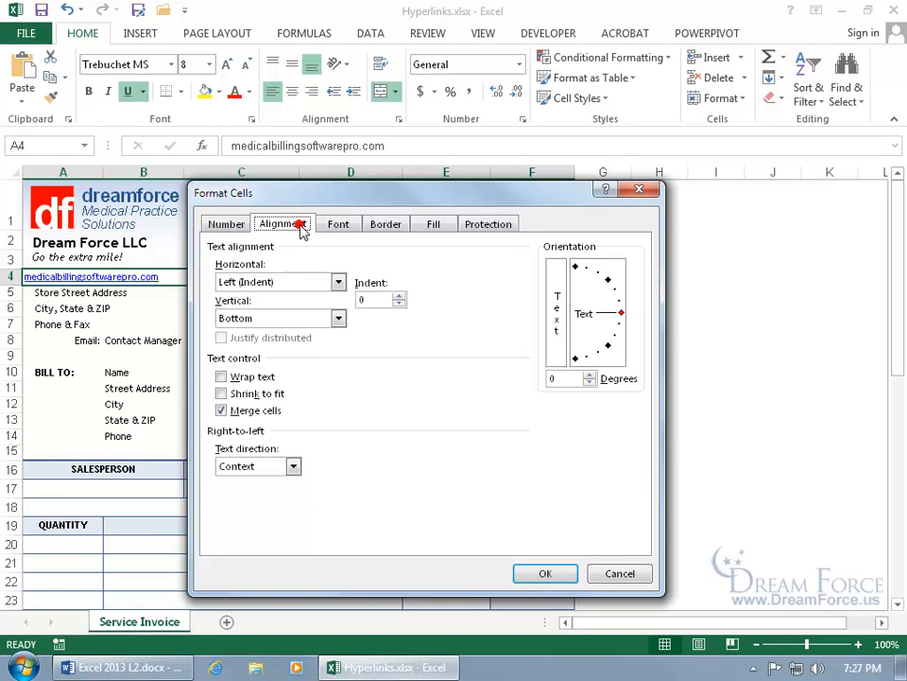
click(399, 296)
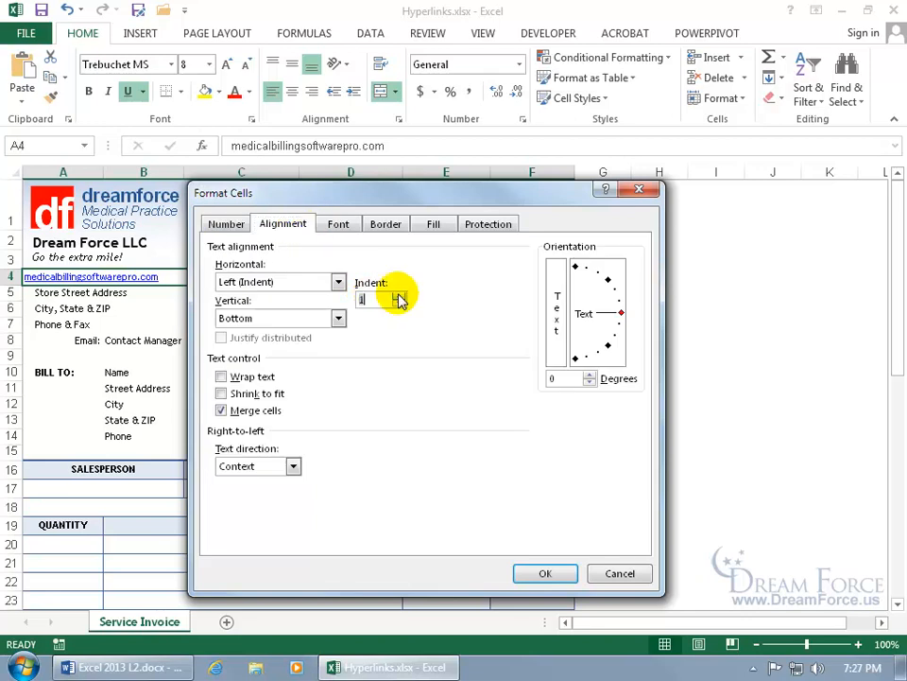
click(543, 572)
click(109, 295)
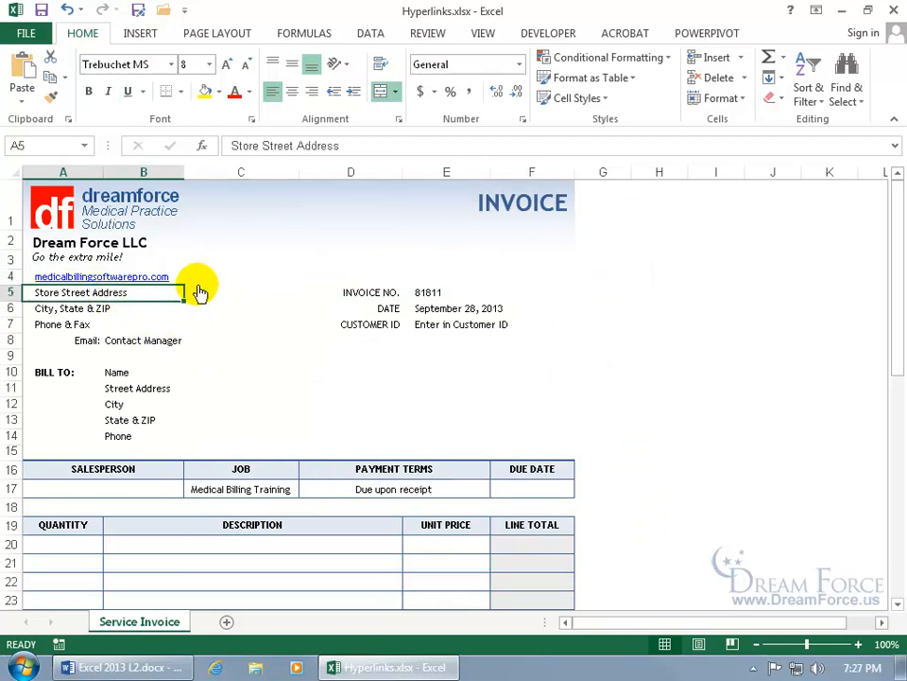
Hyperlink E7 to Exercises\Layering Grouping.xlsx using Insert Hyperlink's existing-file option.
click(443, 325)
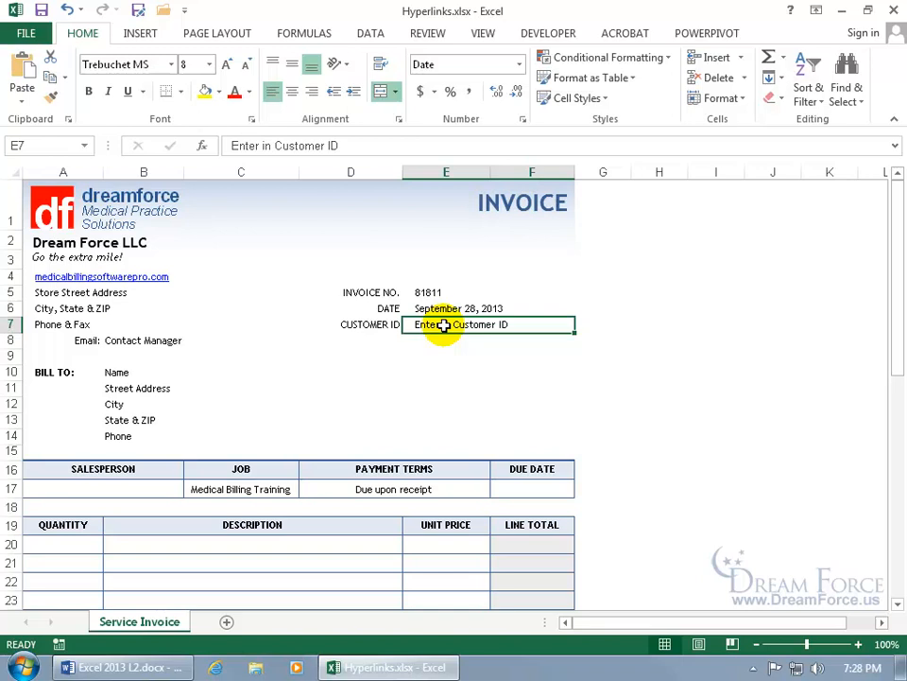
right_click(443, 325)
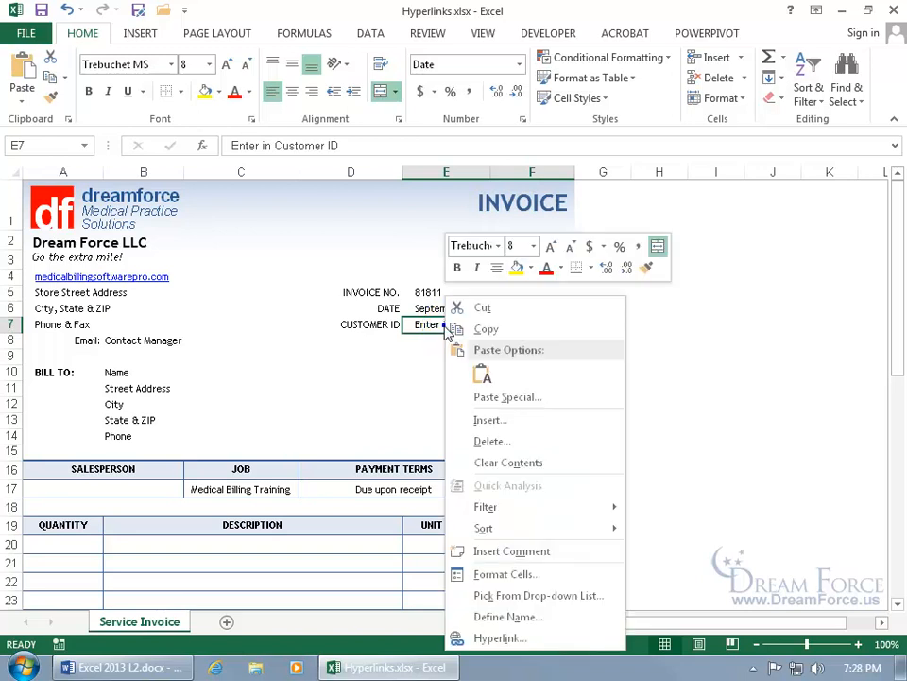
click(501, 638)
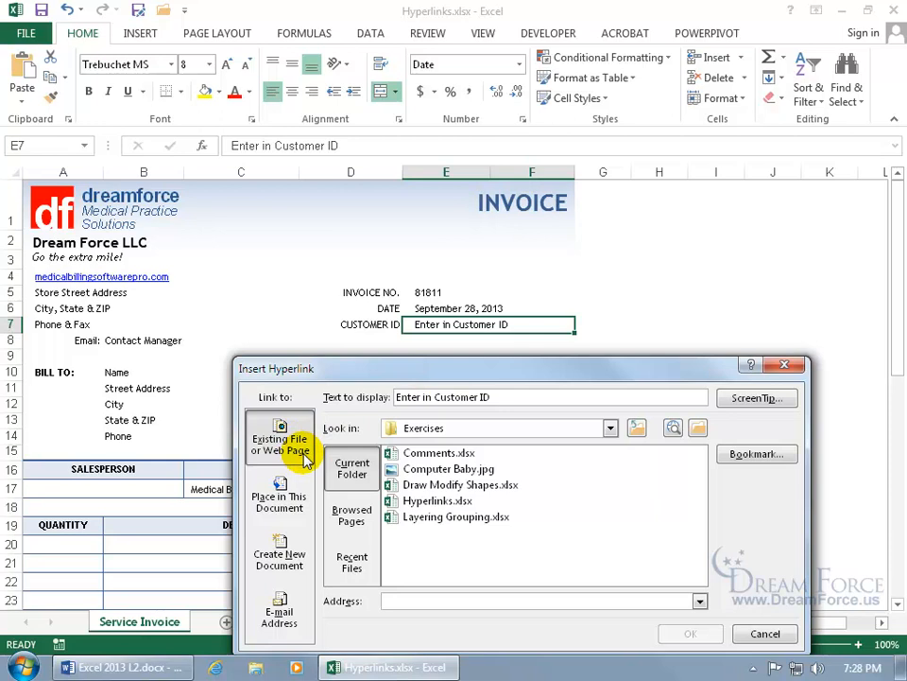
drag(403, 375, 371, 234)
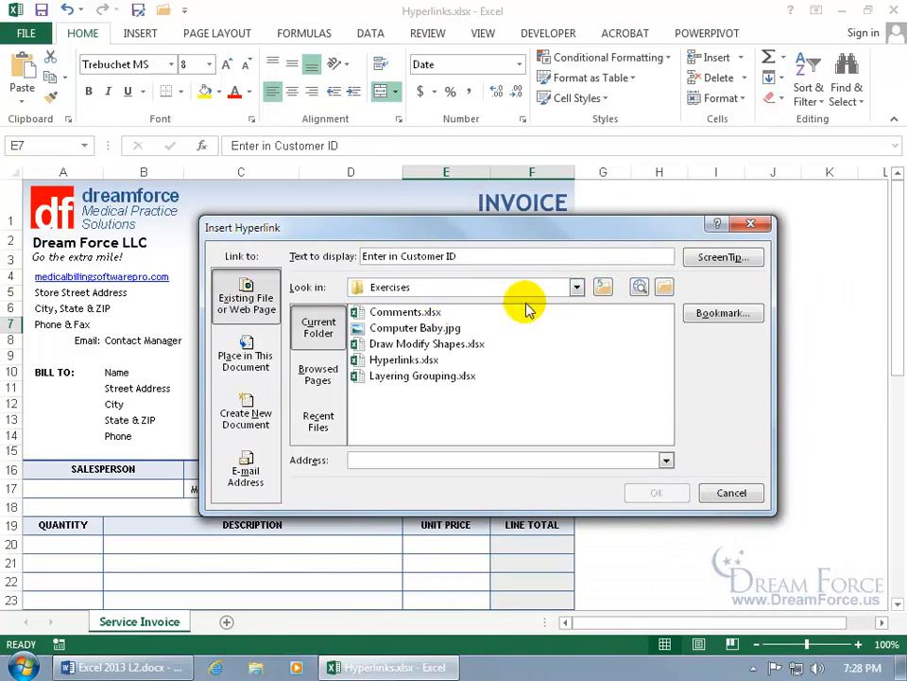
click(577, 287)
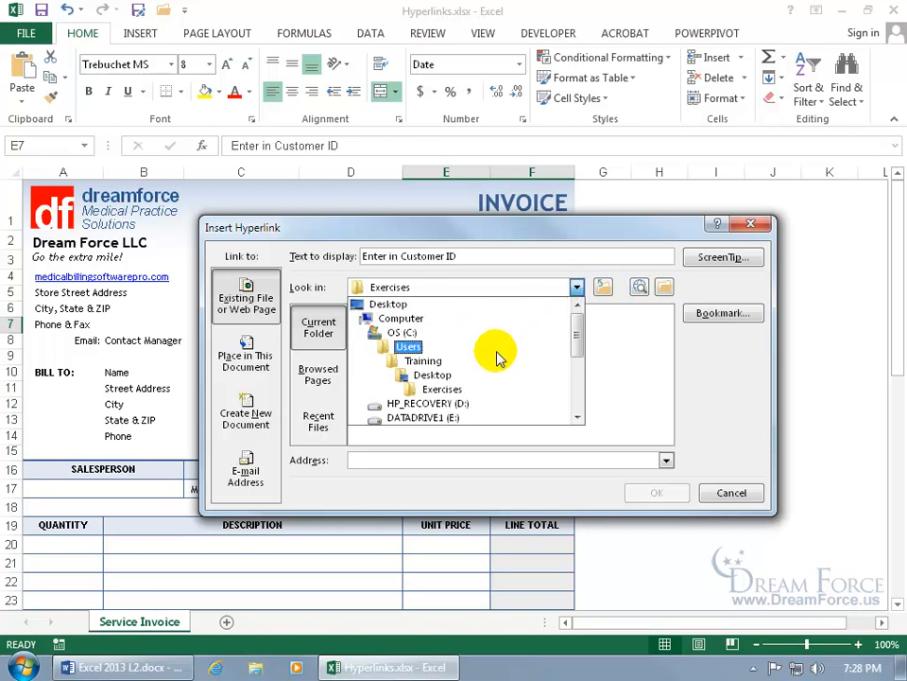
click(461, 389)
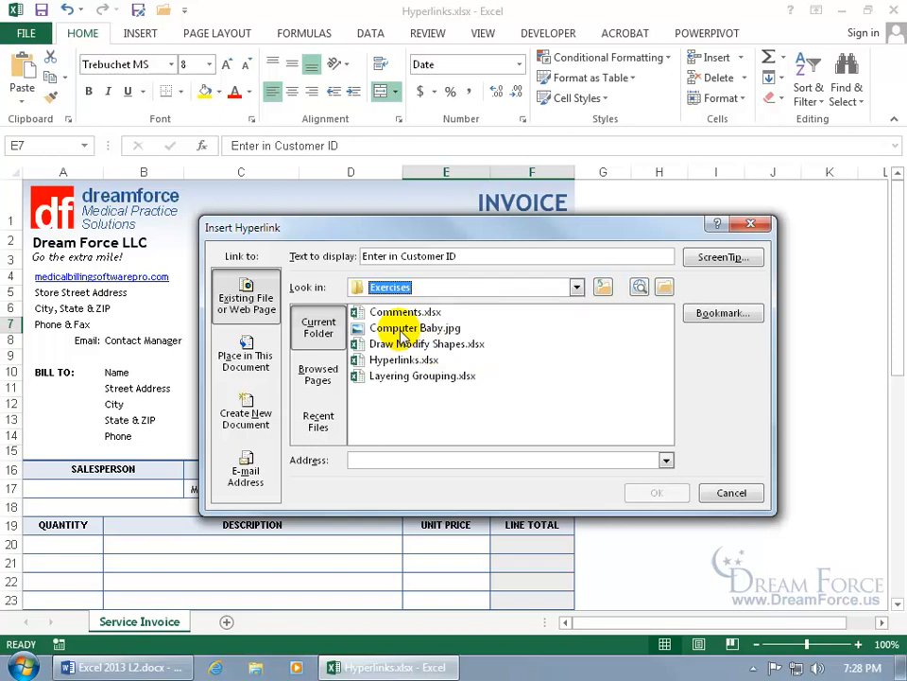
double_click(413, 378)
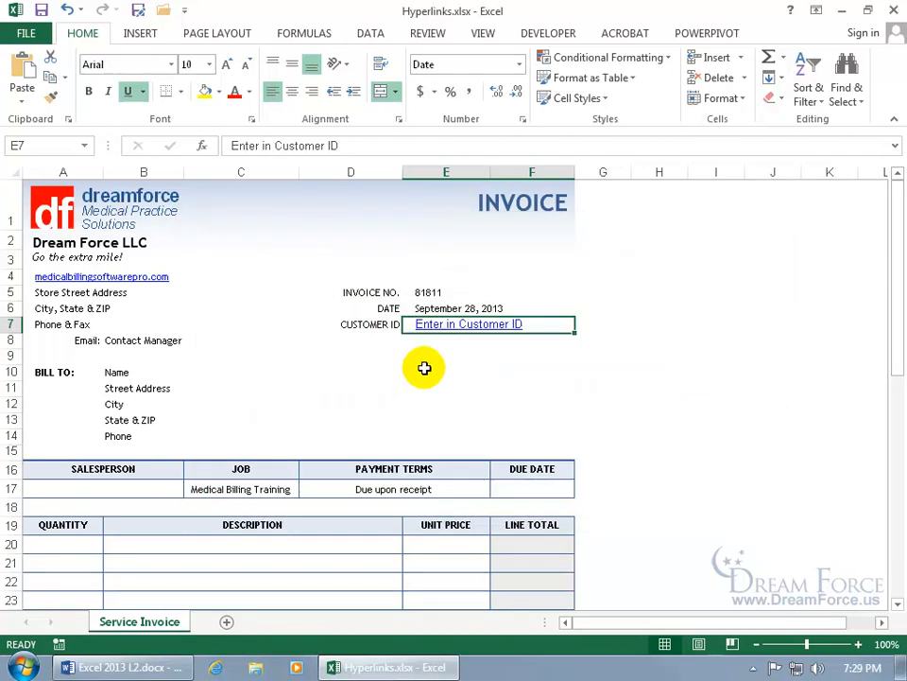
mouse_move(463, 339)
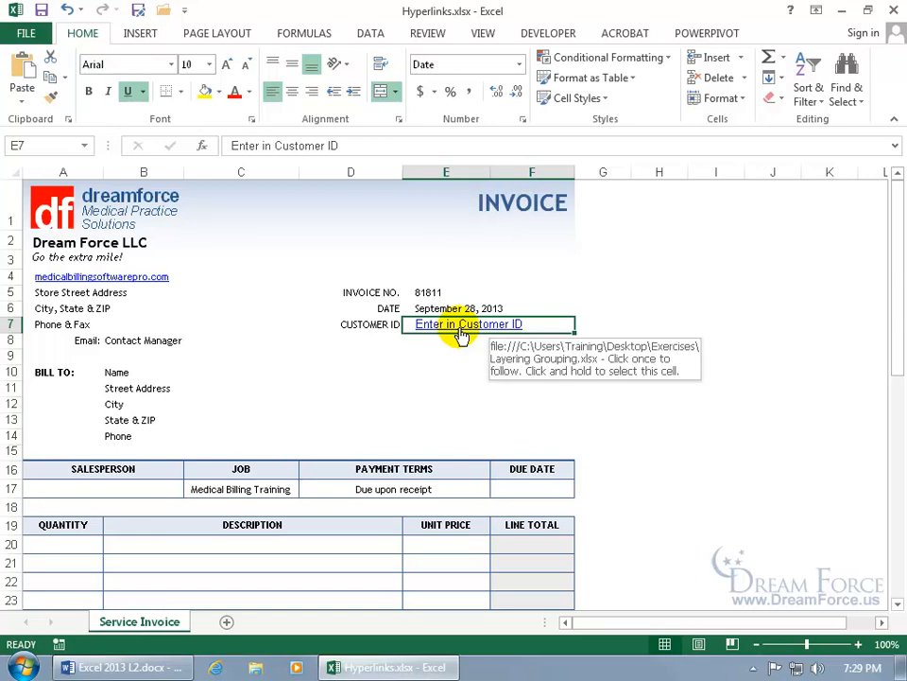
click(462, 336)
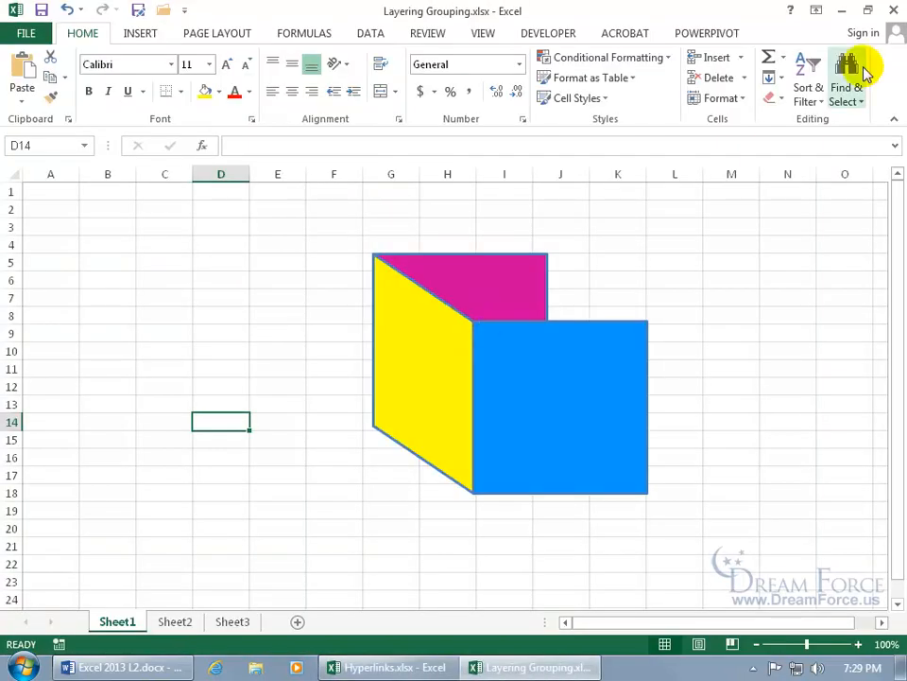
click(894, 10)
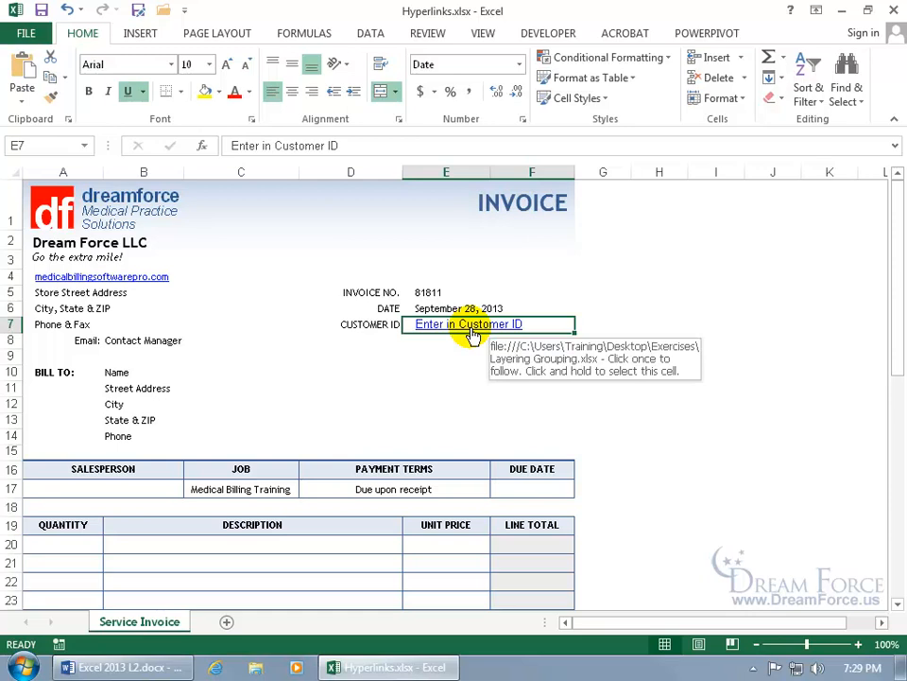
right_click(472, 337)
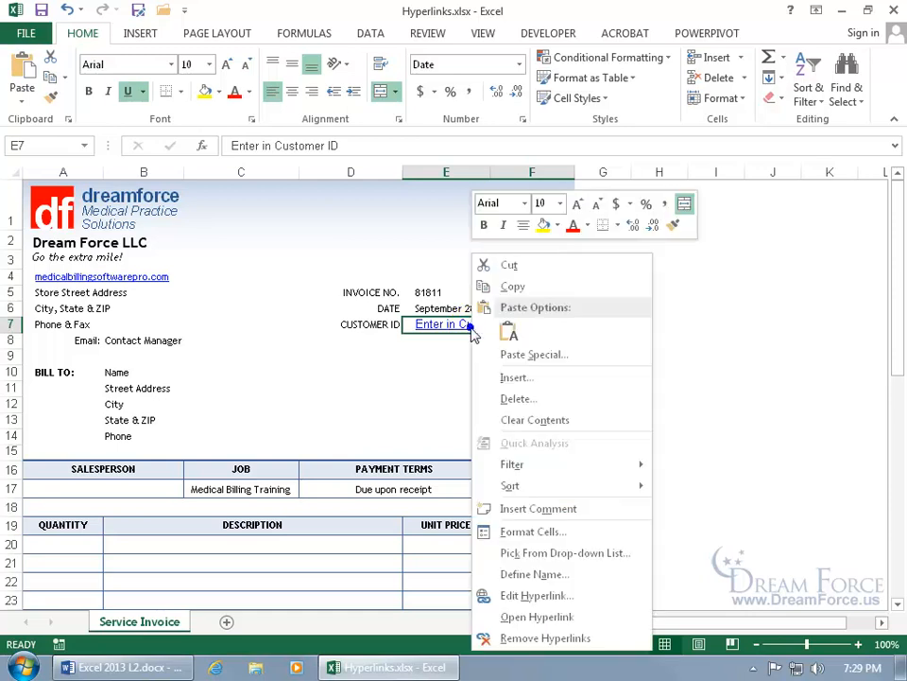
click(554, 594)
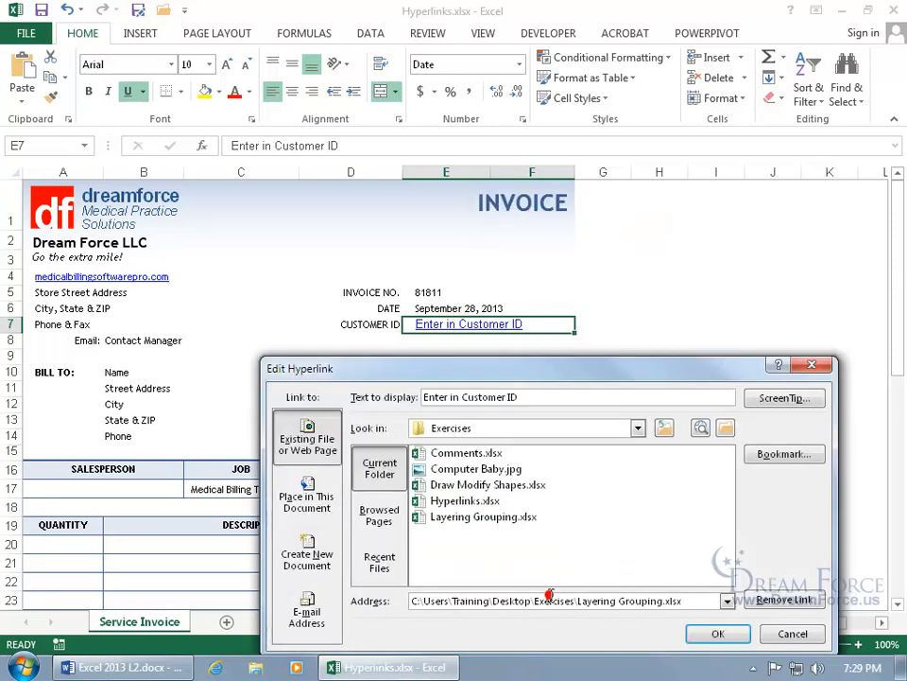
drag(543, 376, 495, 245)
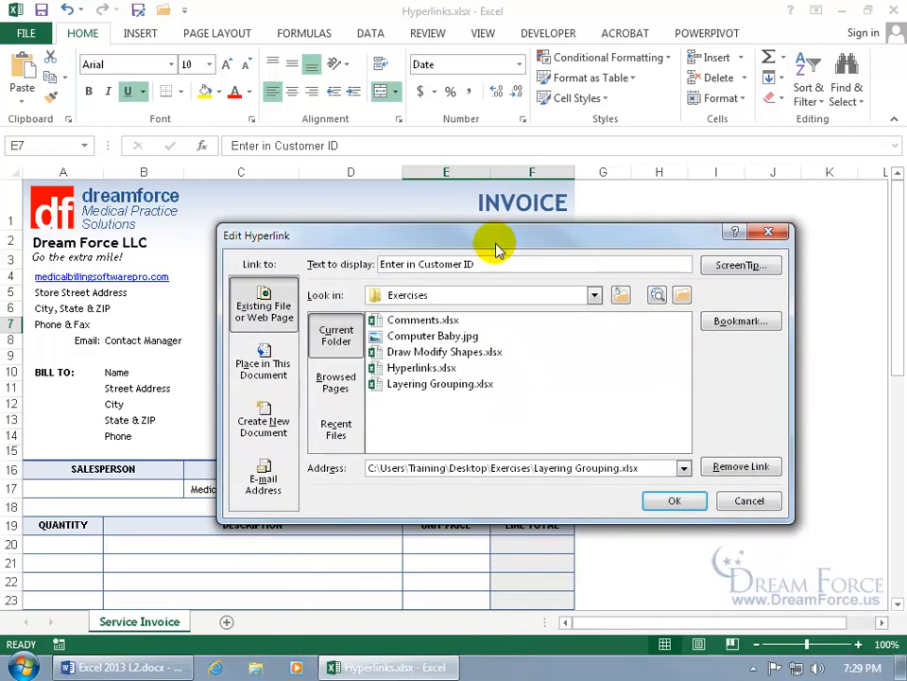
click(594, 295)
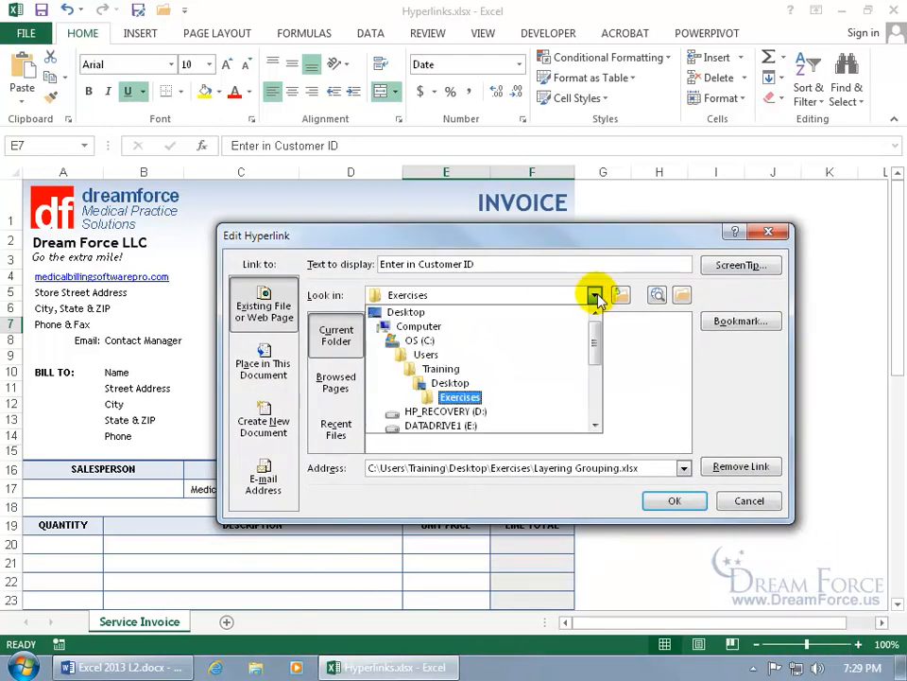
click(597, 289)
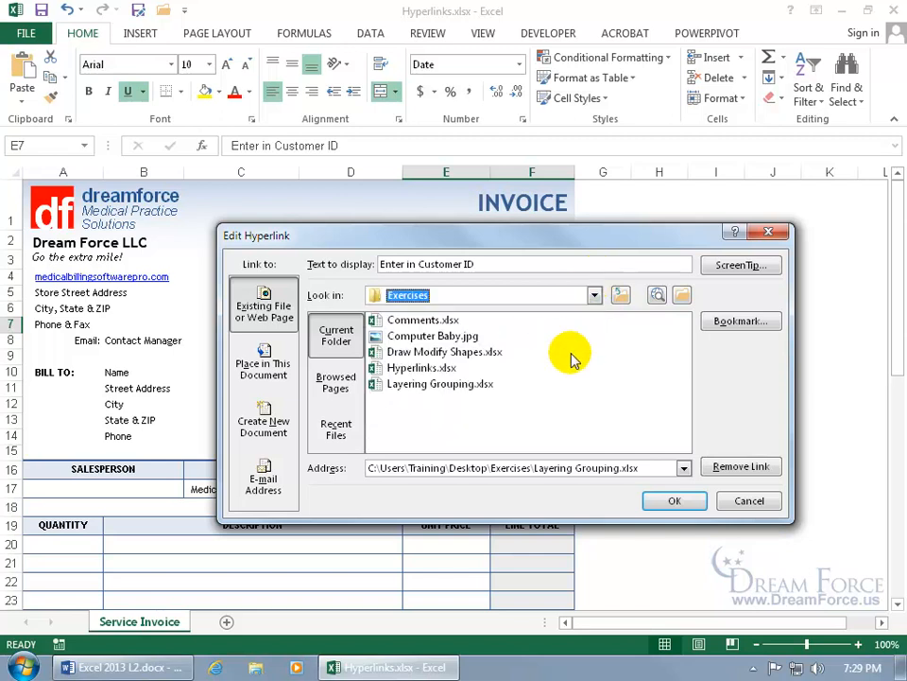
click(743, 507)
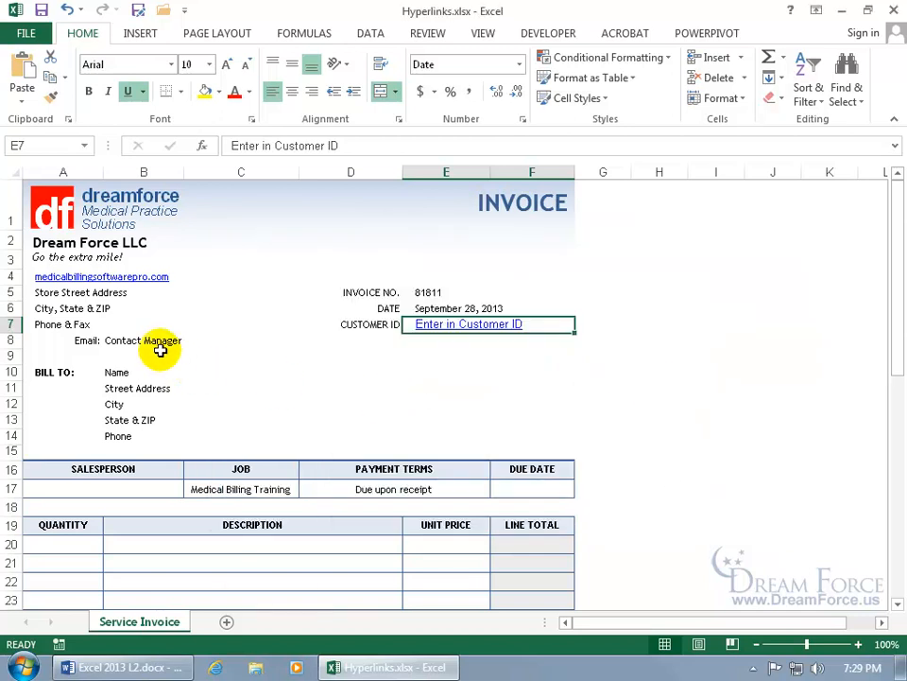
Open Insert Hyperlink for Contact Manager in B8 and choose the E-mail Address link type.
click(153, 343)
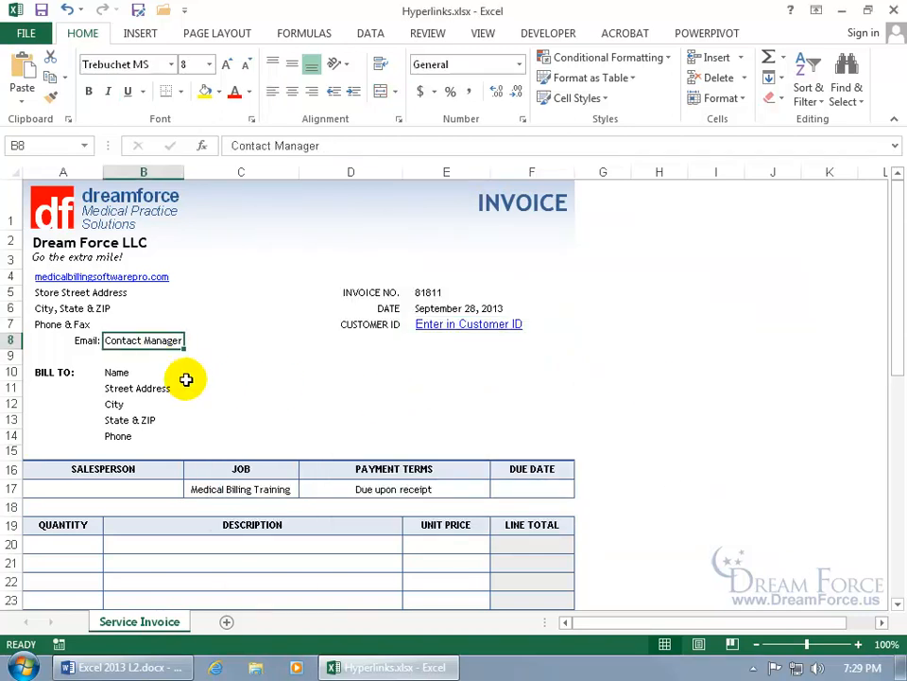
right_click(149, 340)
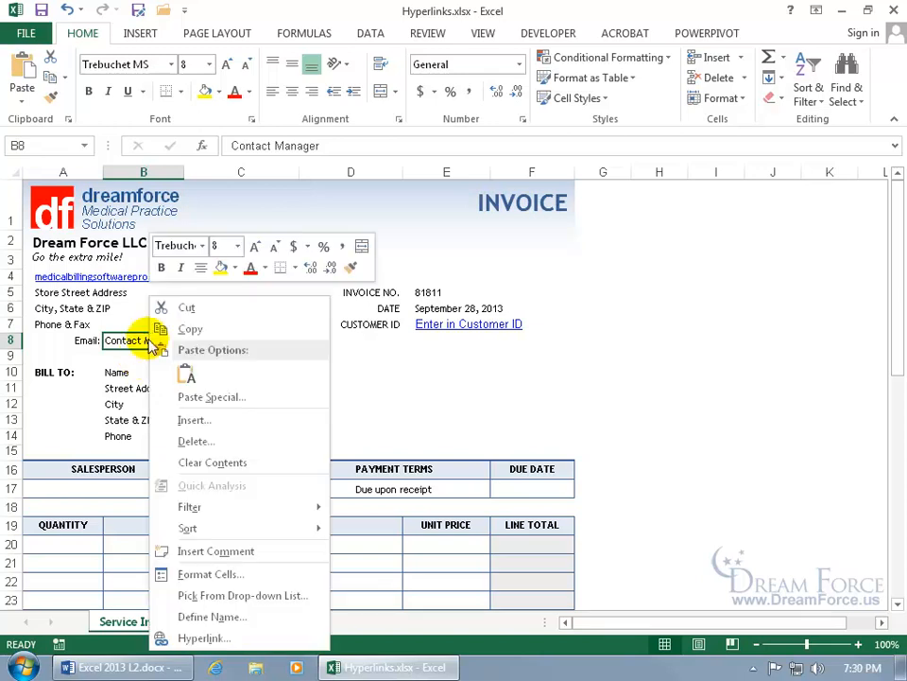
click(227, 636)
drag(287, 378, 519, 218)
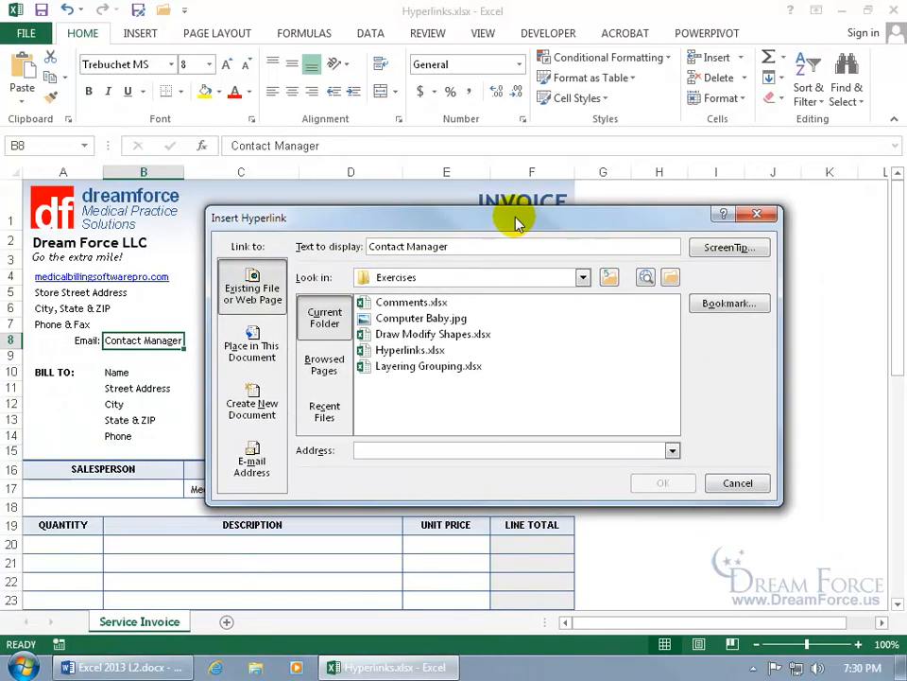
click(260, 469)
click(350, 289)
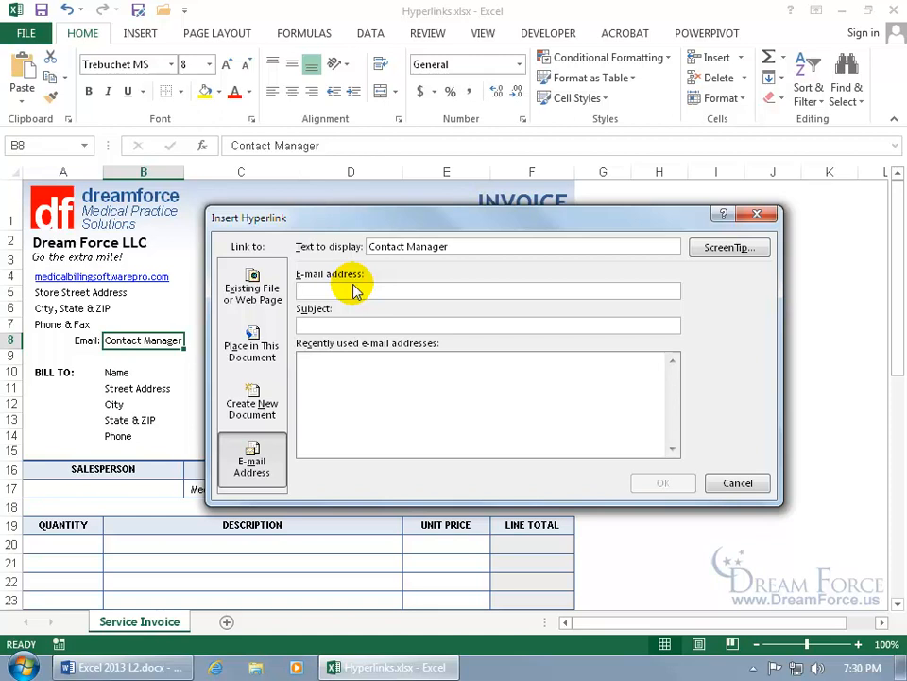
Enter the manager's e-mail address, subject 'Help!', and the manager's name as display text.
text(kir)
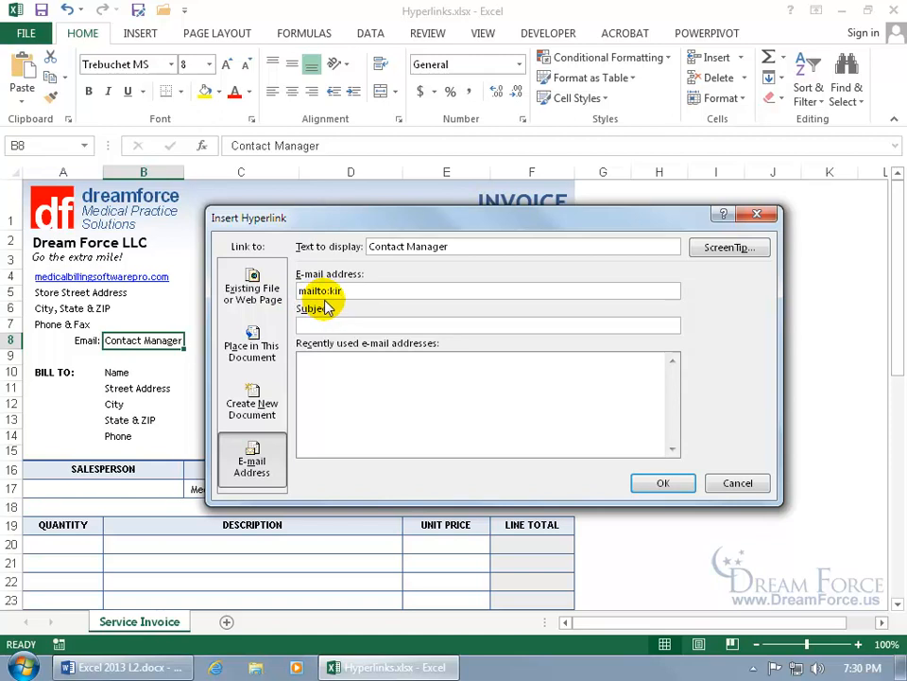
text(t@)
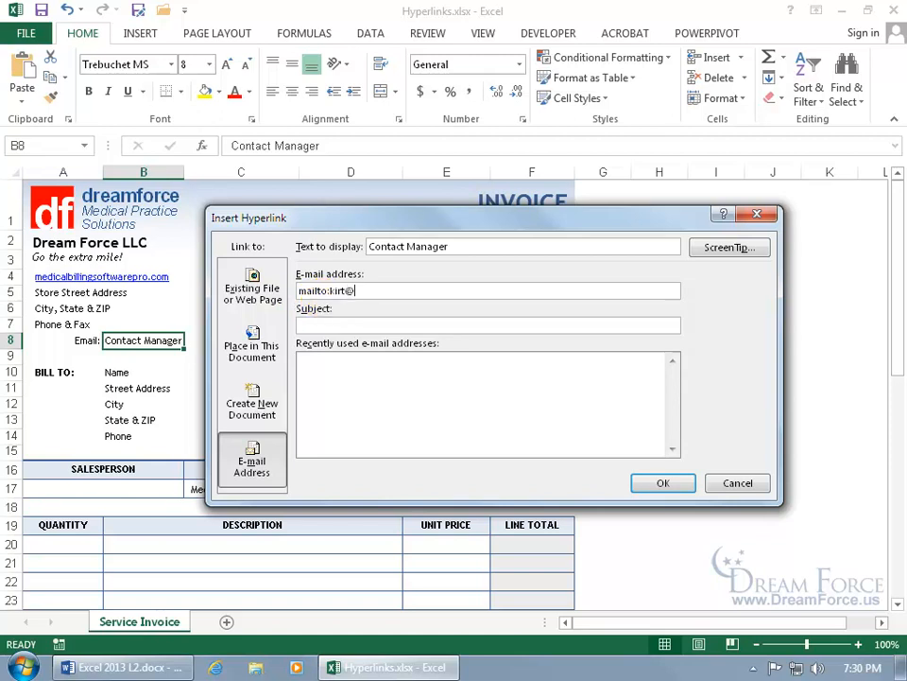
text(example.com)
click(331, 323)
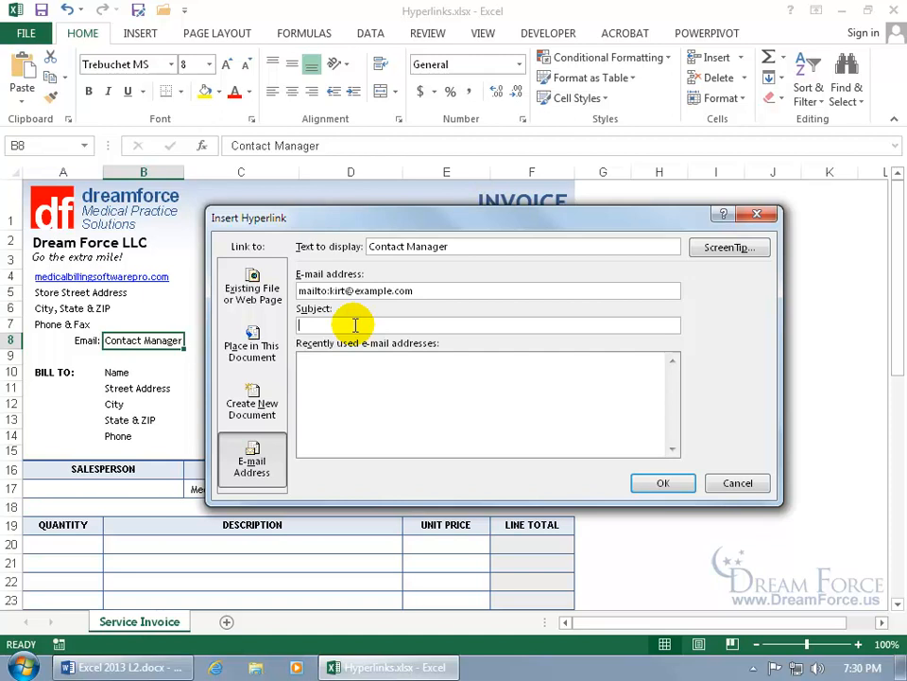
text(Help!)
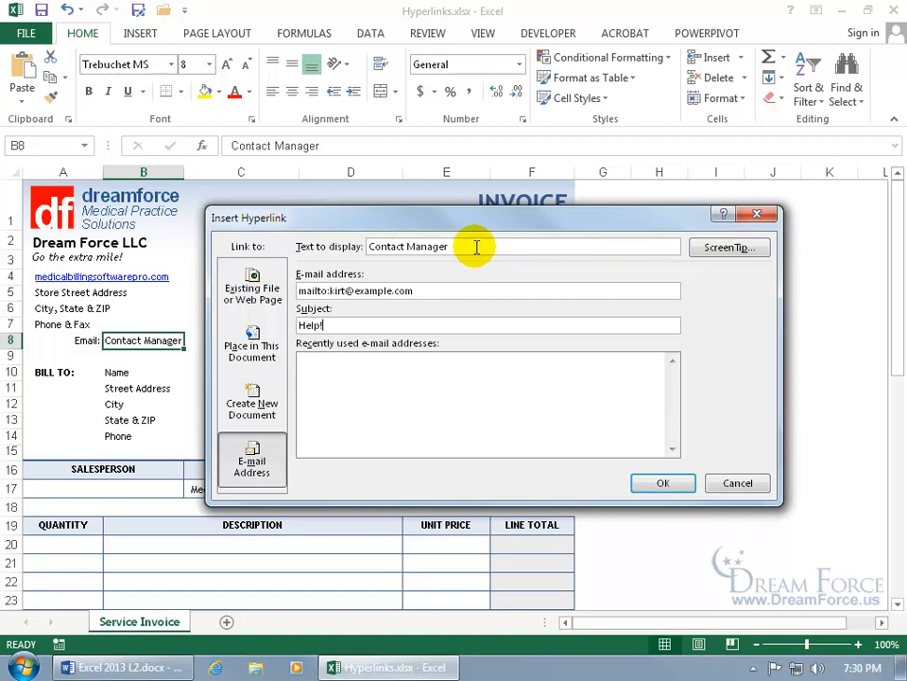
drag(473, 246, 359, 250)
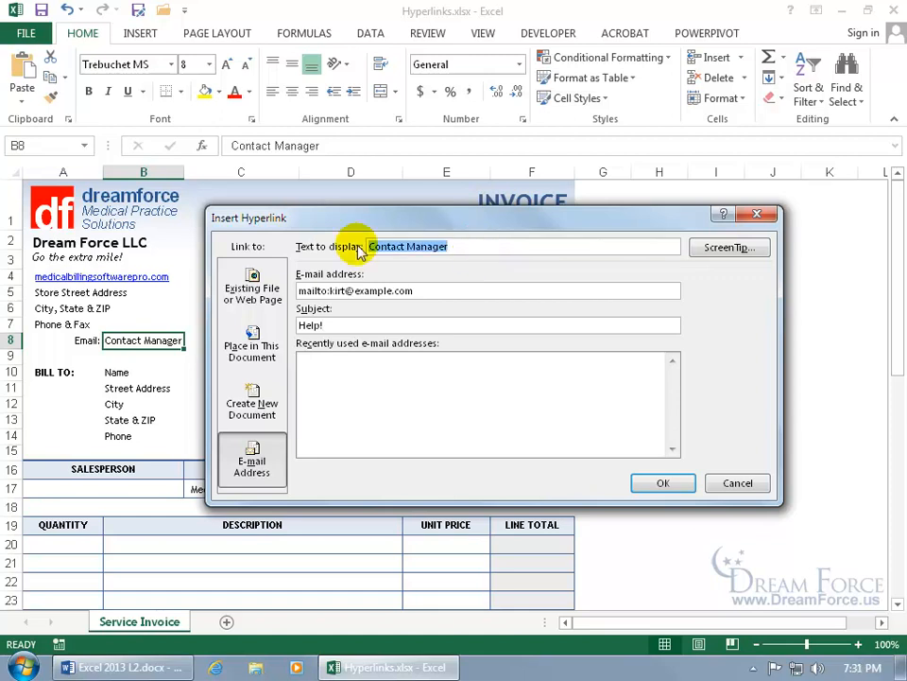
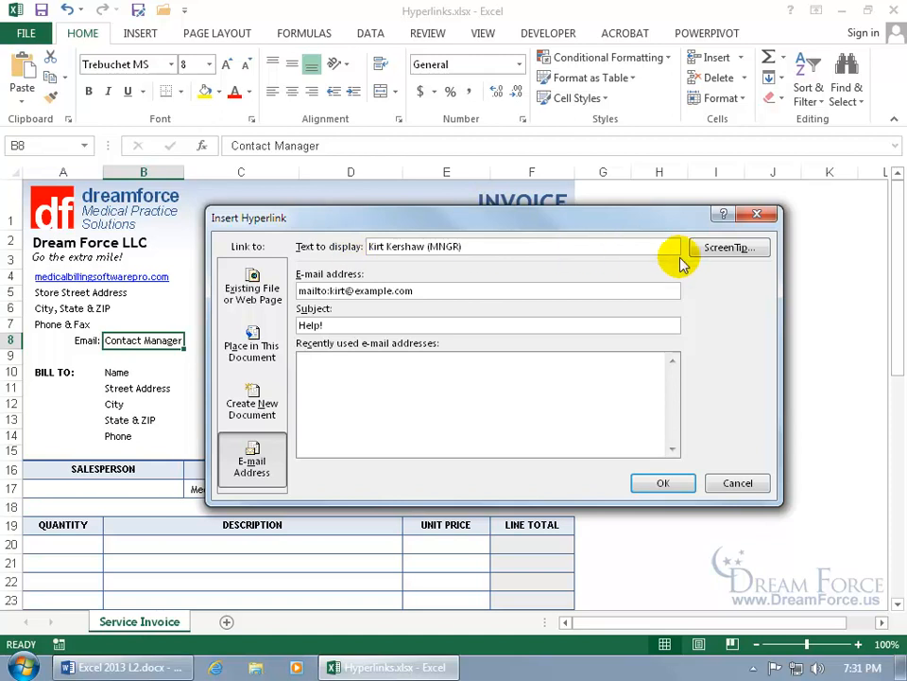
Add the ScreenTip 'Please! Contact me!' and create the e-mail hyperlink.
click(714, 249)
drag(203, 561, 442, 302)
click(395, 346)
text(Please!  Contact me!)
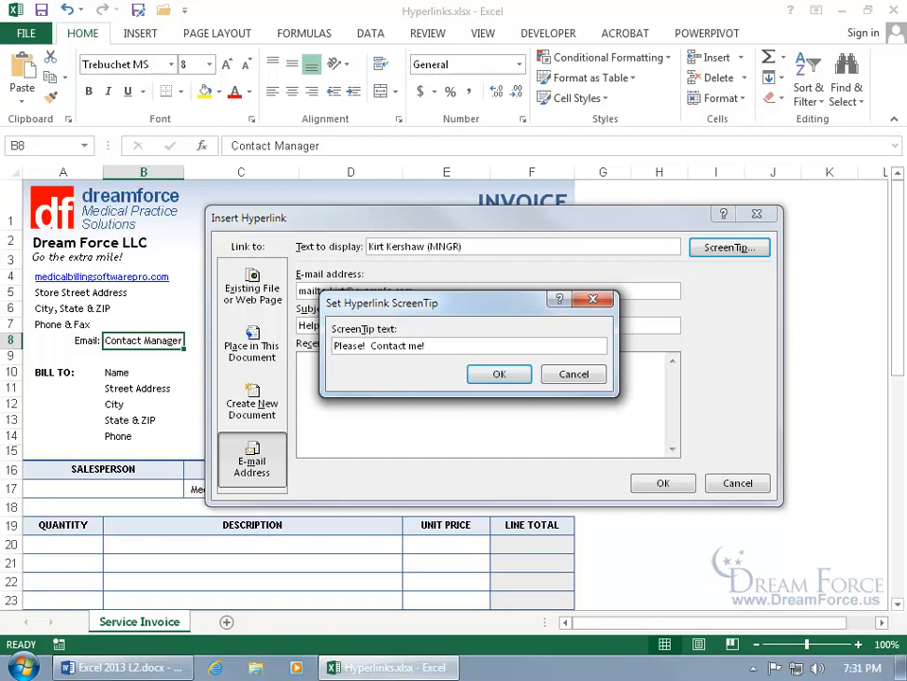
click(500, 373)
click(656, 483)
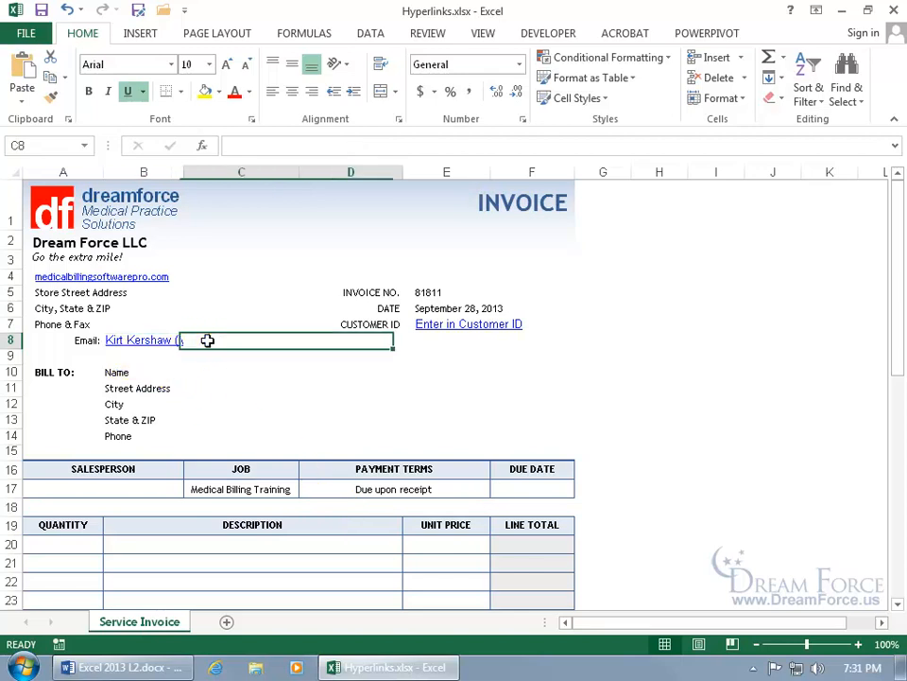
Merge B8:D8 with Merge & Center, then left-align the e-mail link.
click(206, 341)
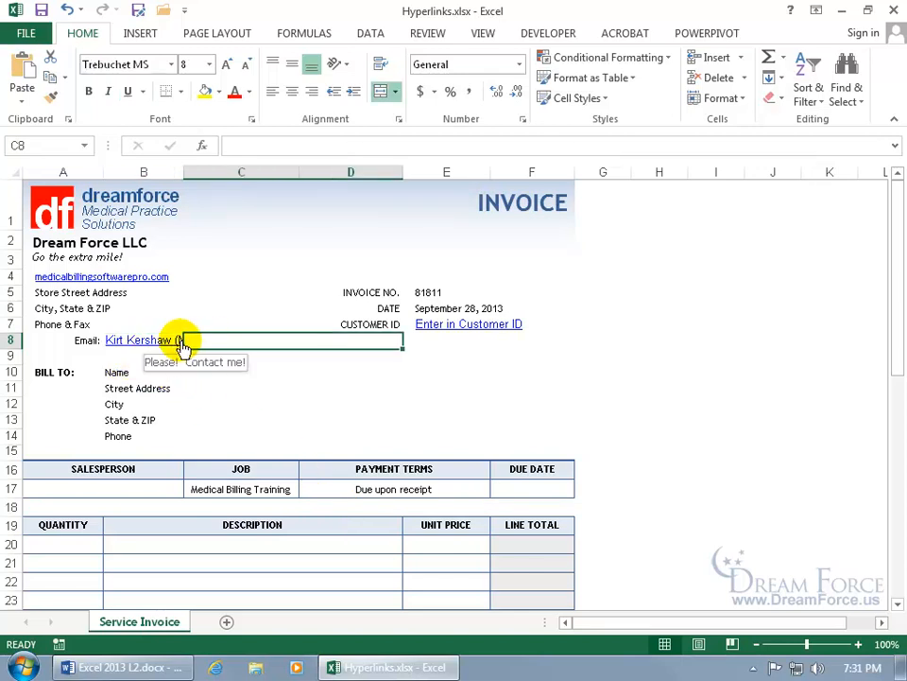
drag(209, 340, 162, 342)
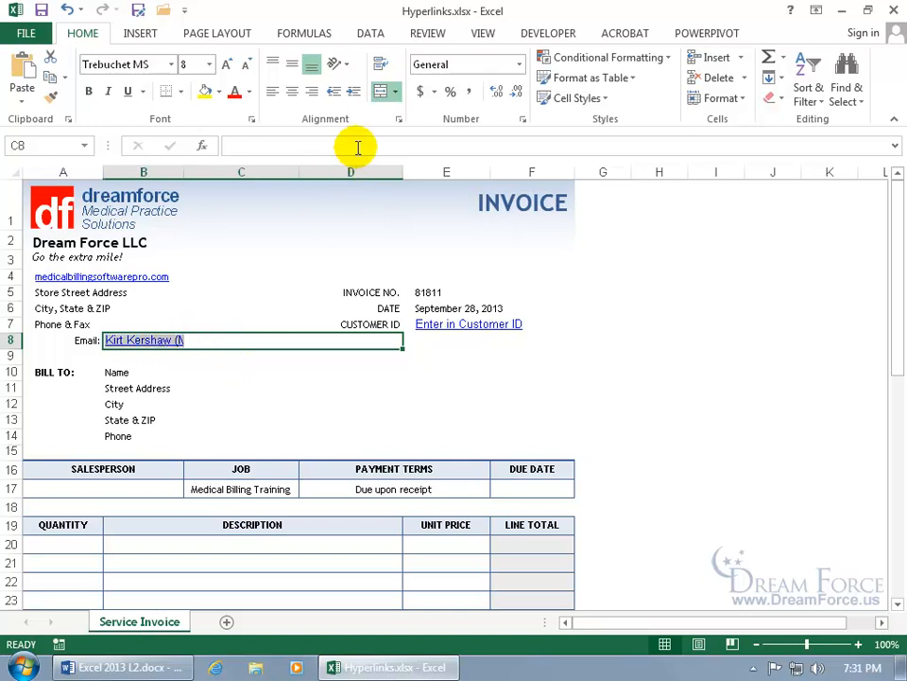
click(382, 95)
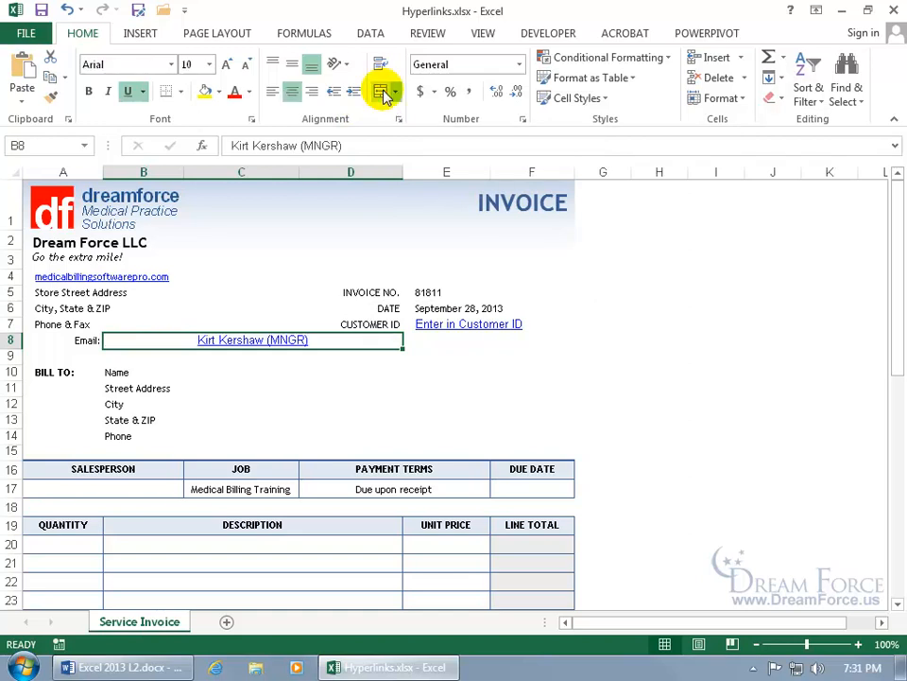
click(274, 93)
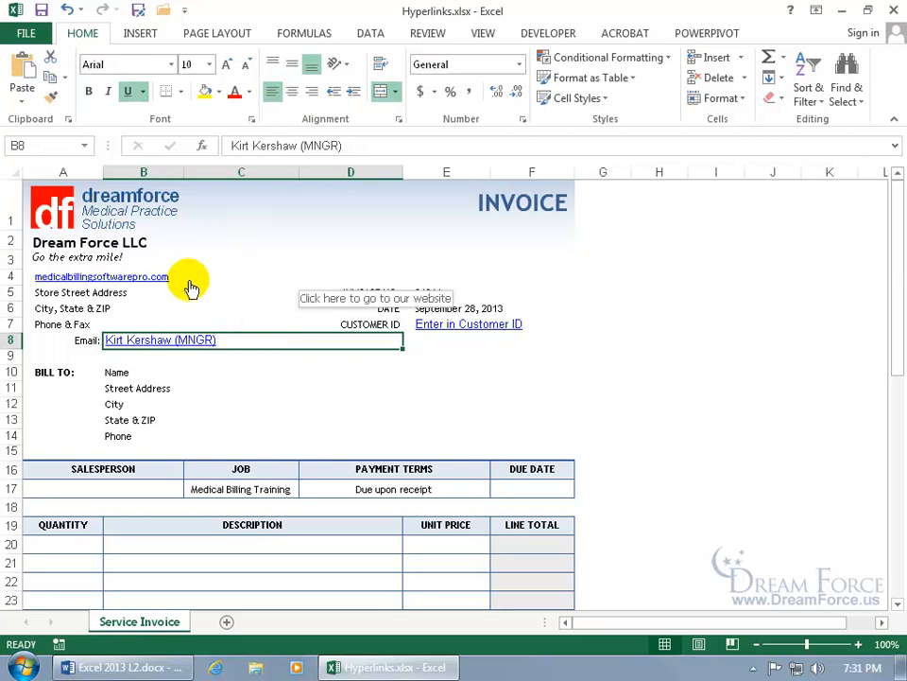
click(186, 347)
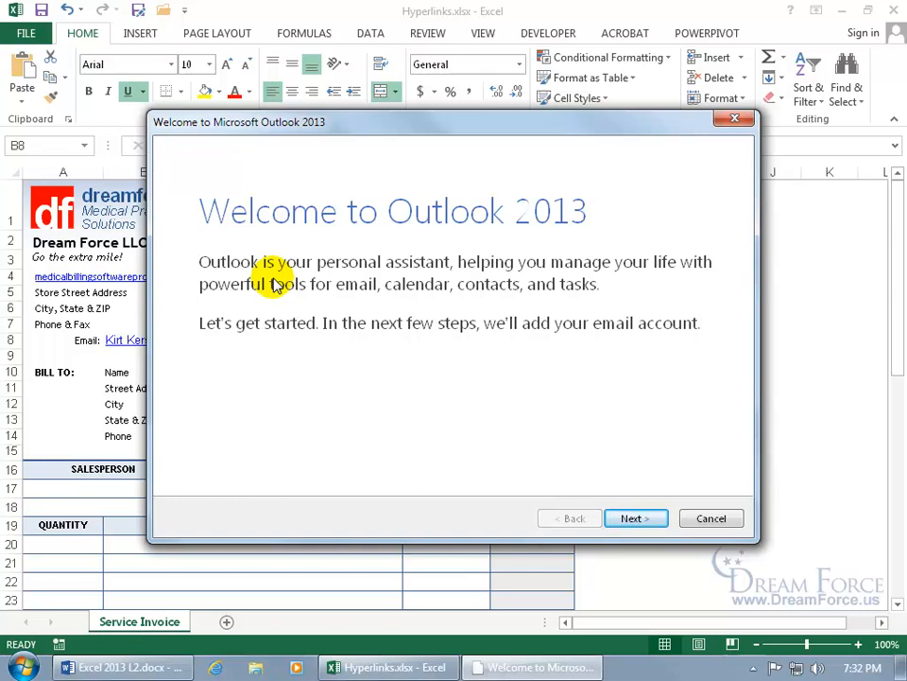
click(720, 519)
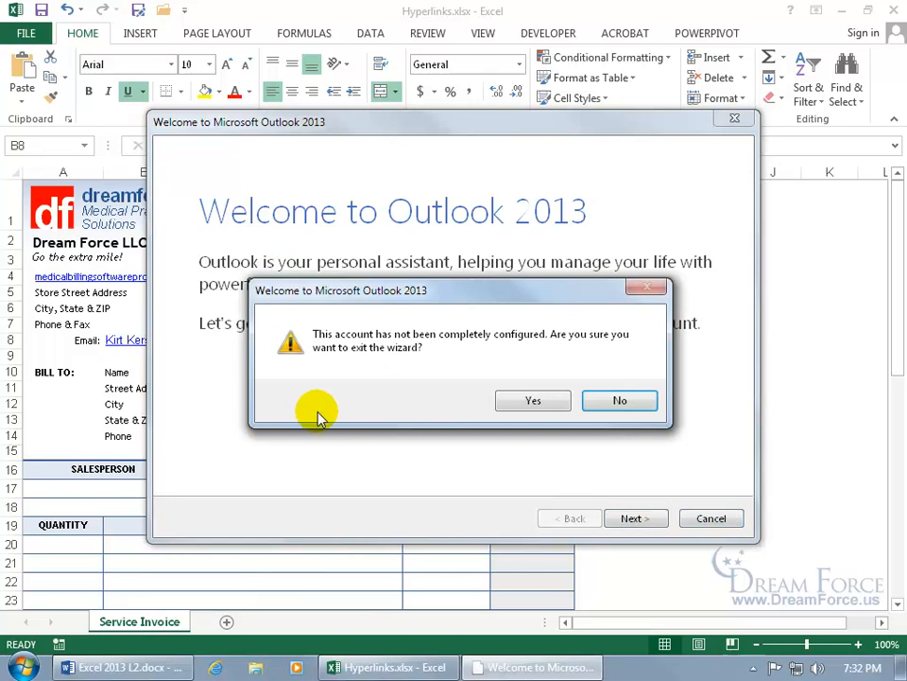
click(530, 400)
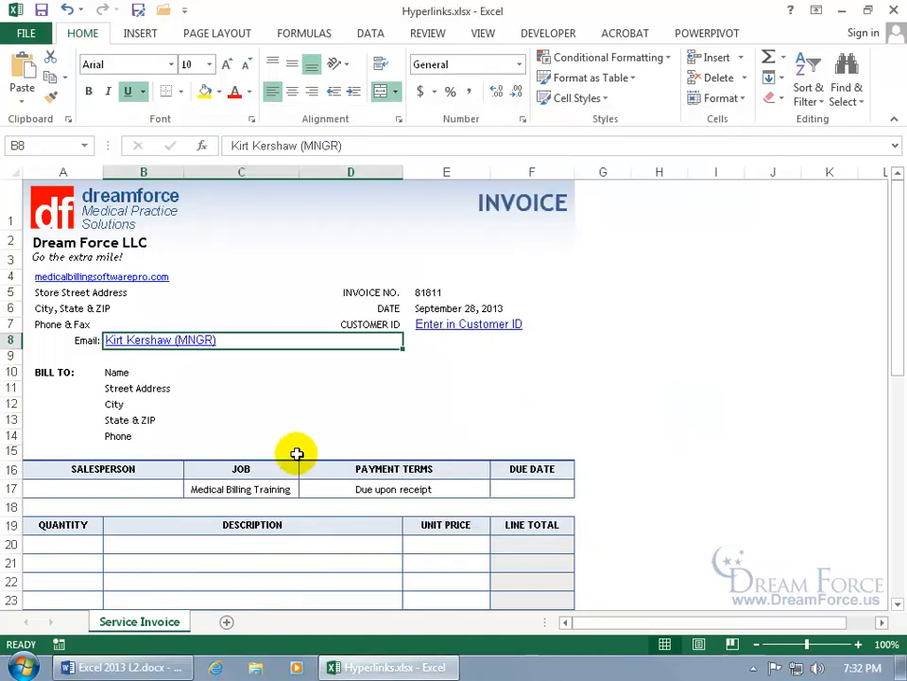
click(76, 208)
right_click(81, 217)
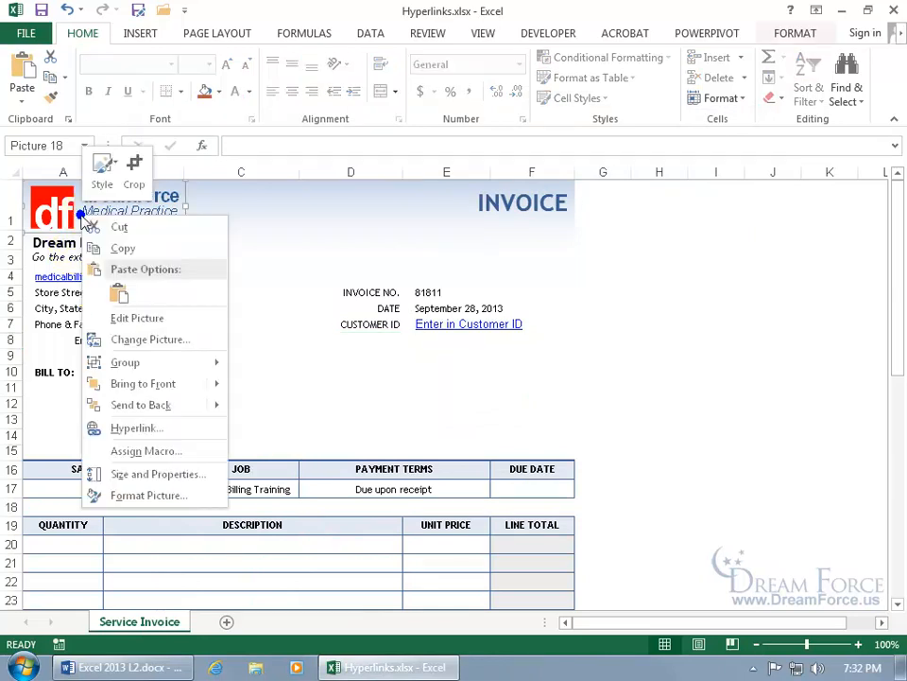
click(137, 428)
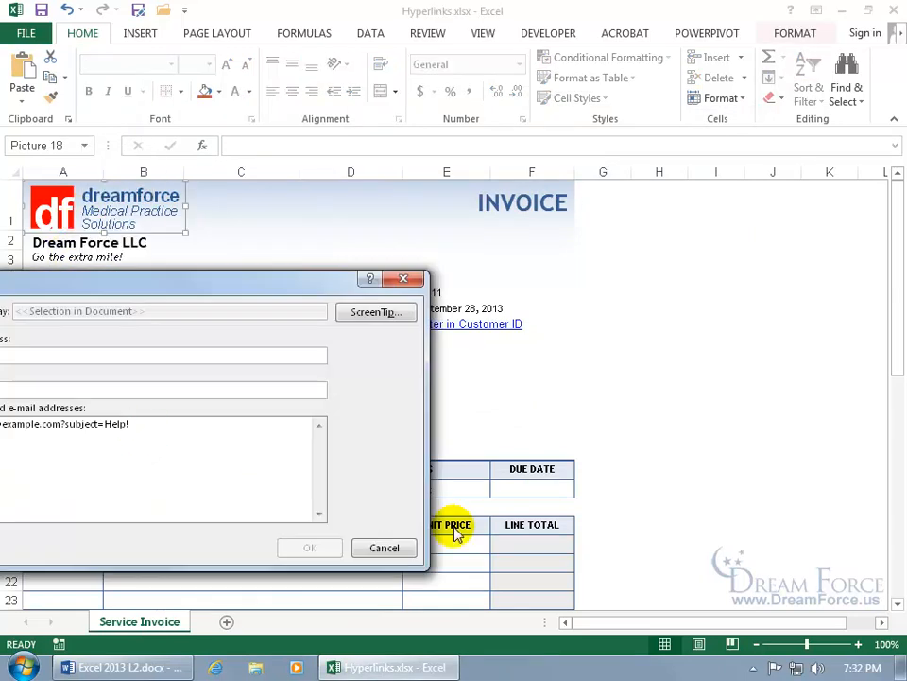
drag(156, 288, 452, 248)
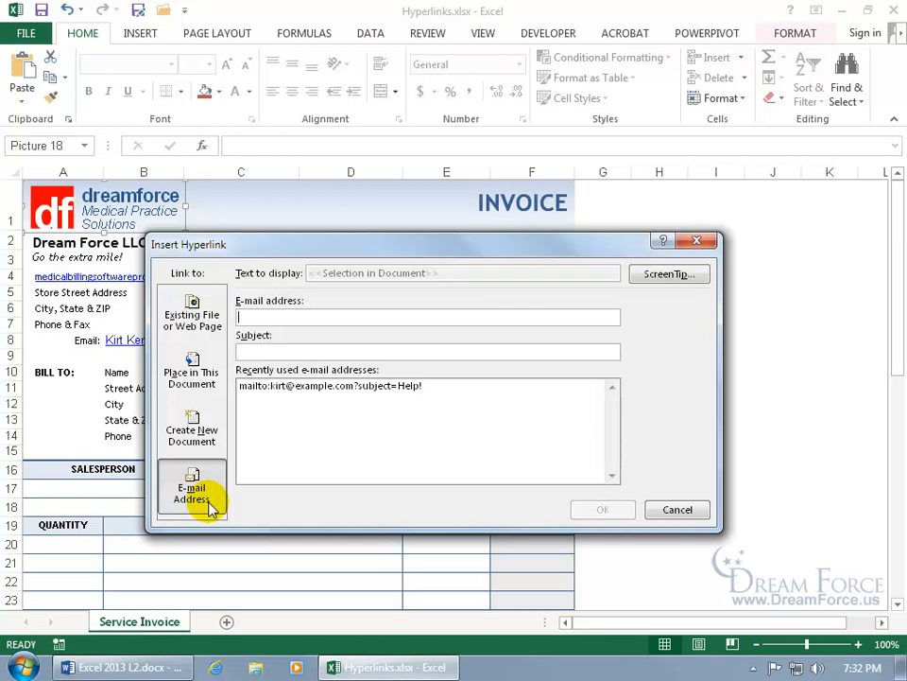
click(192, 313)
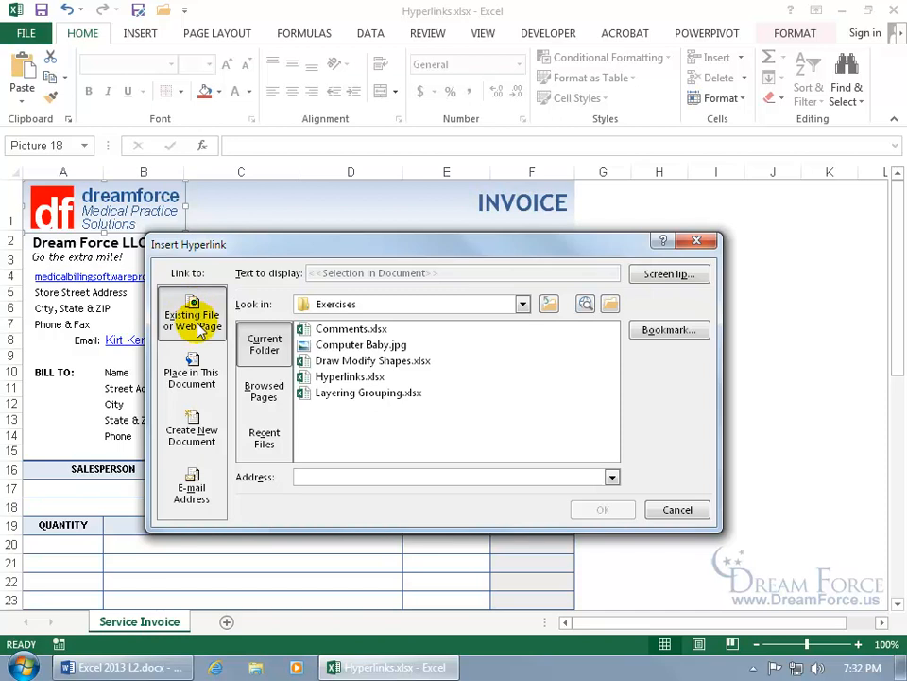
click(313, 479)
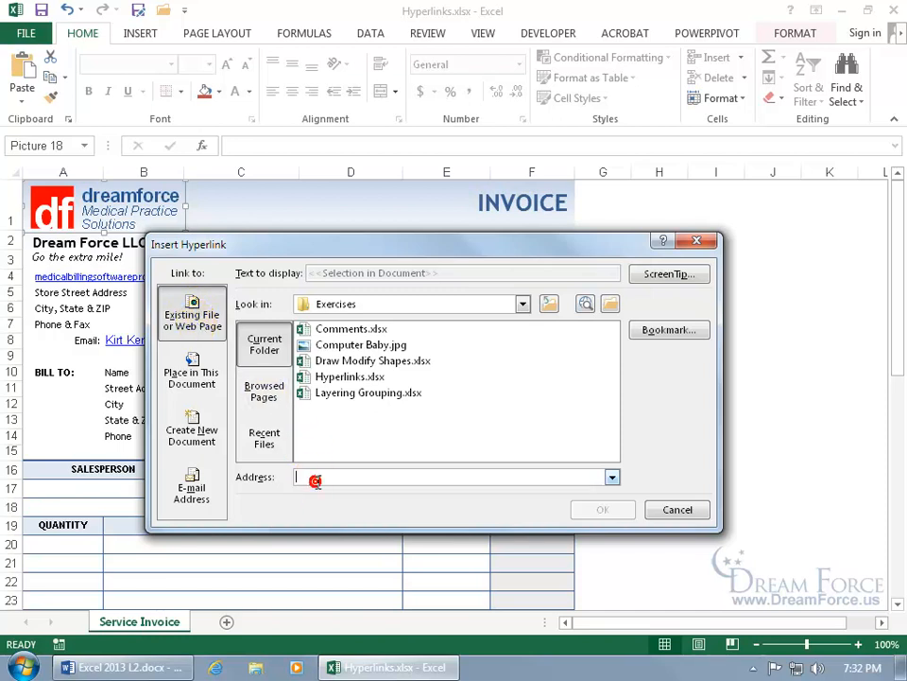
text(www)
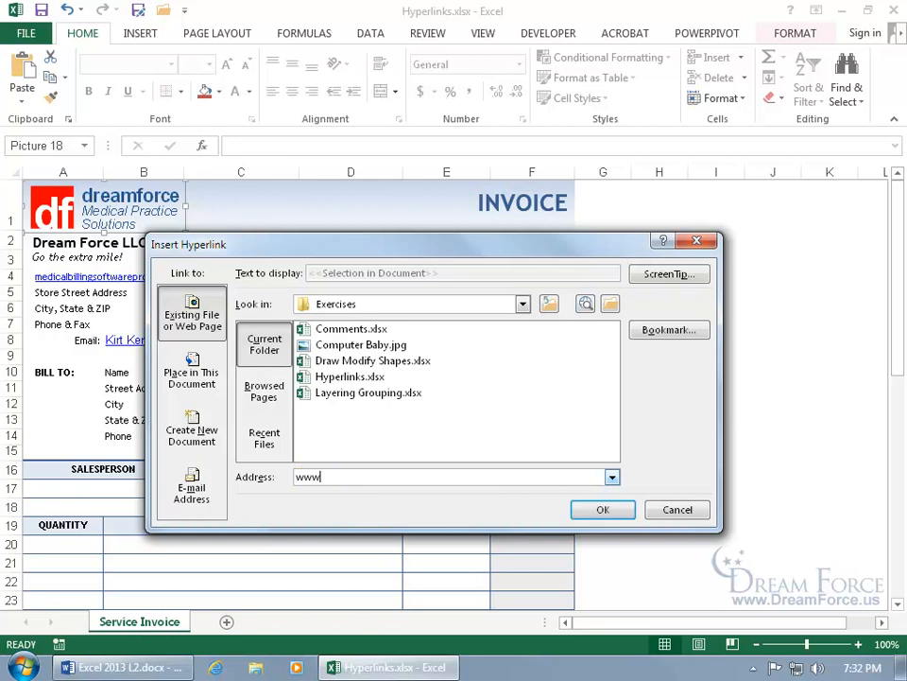
text(.videotrainingpro.com/)
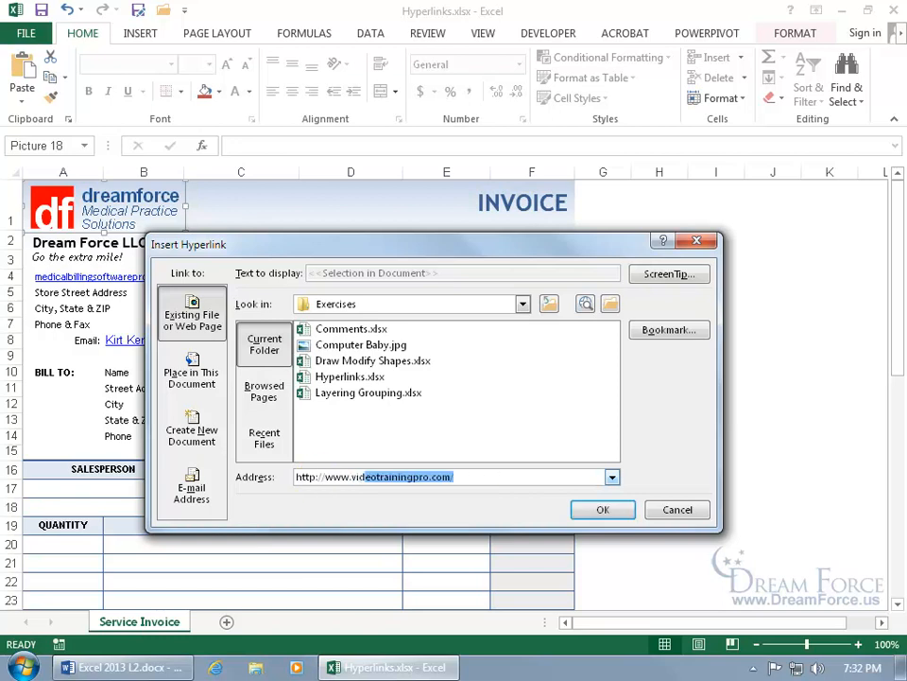
key(Return)
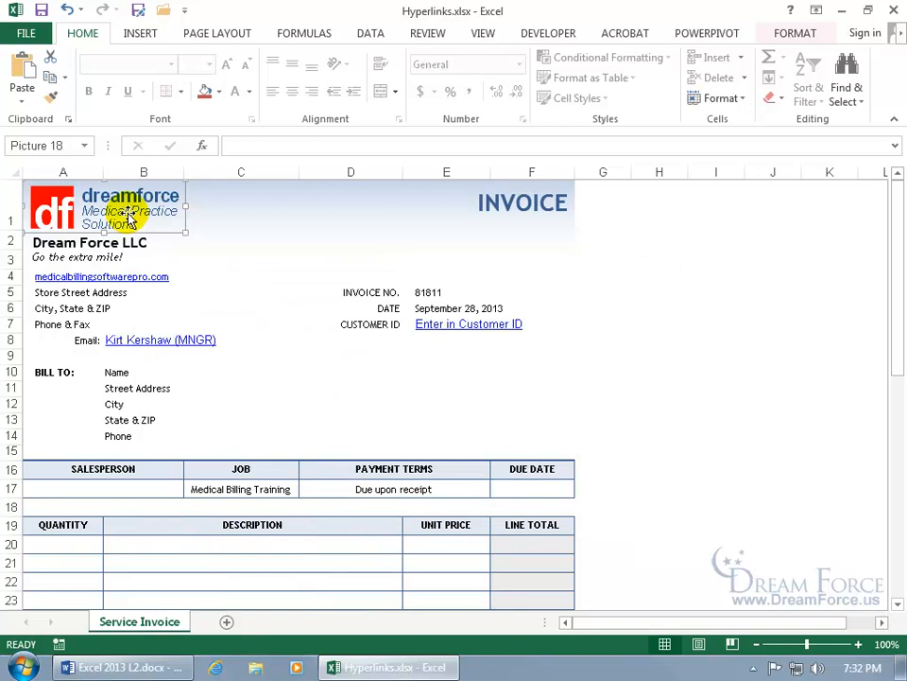
Deselect the logo by selecting cell C5, then check the logo's link.
click(209, 259)
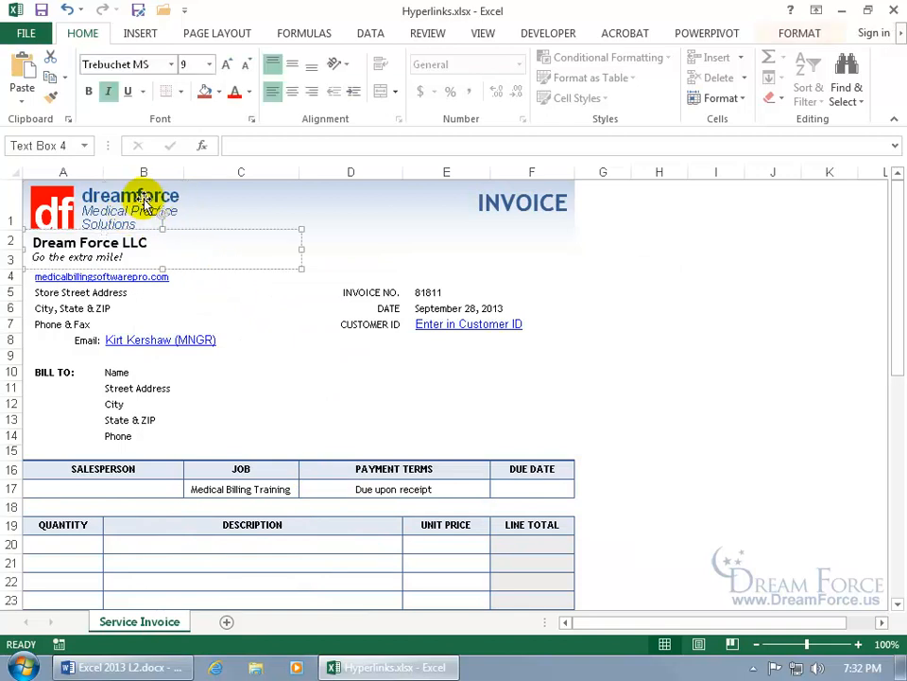
click(236, 294)
mouse_move(147, 215)
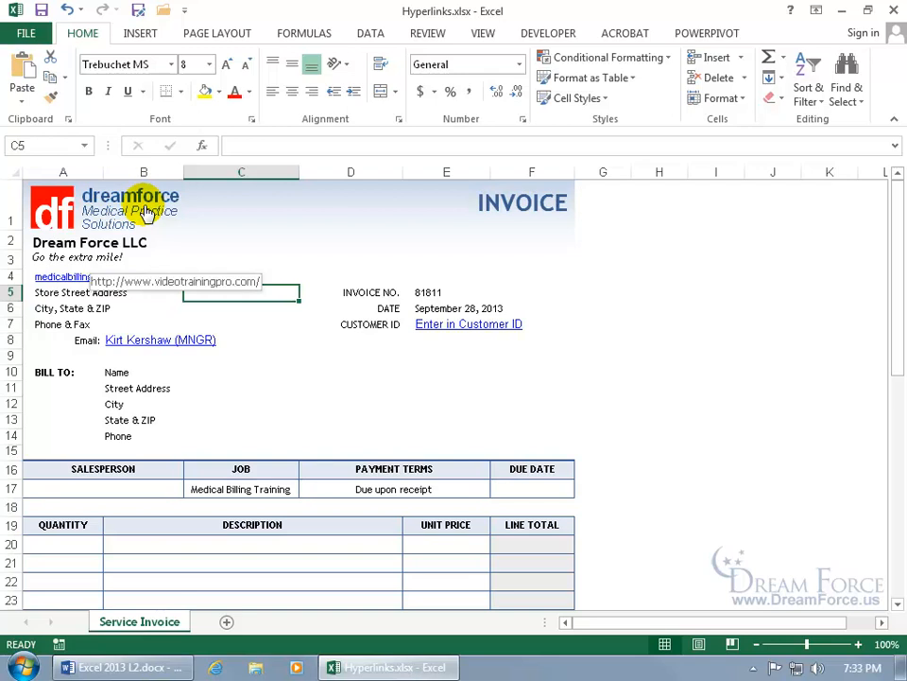
click(146, 215)
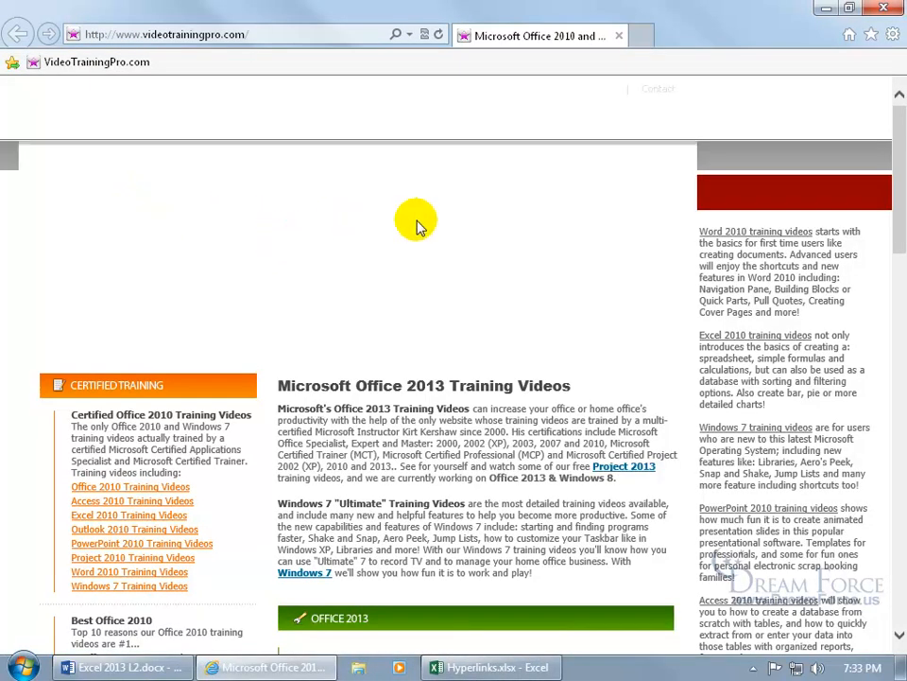
click(881, 9)
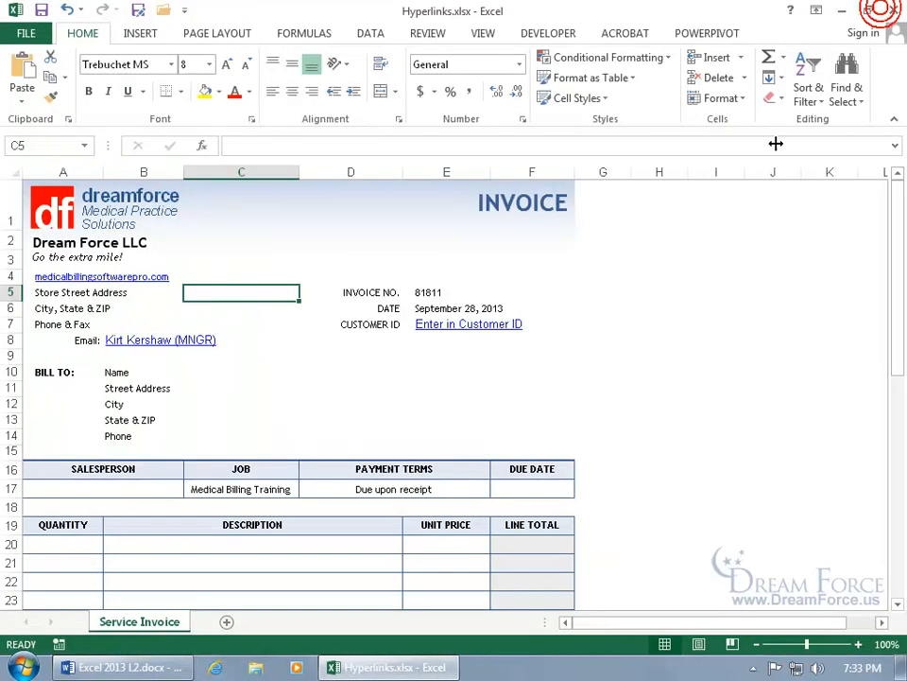
Remove the hyperlink from cell A4, leaving medicalbillingsoftwarepro.com as plain text.
right_click(148, 276)
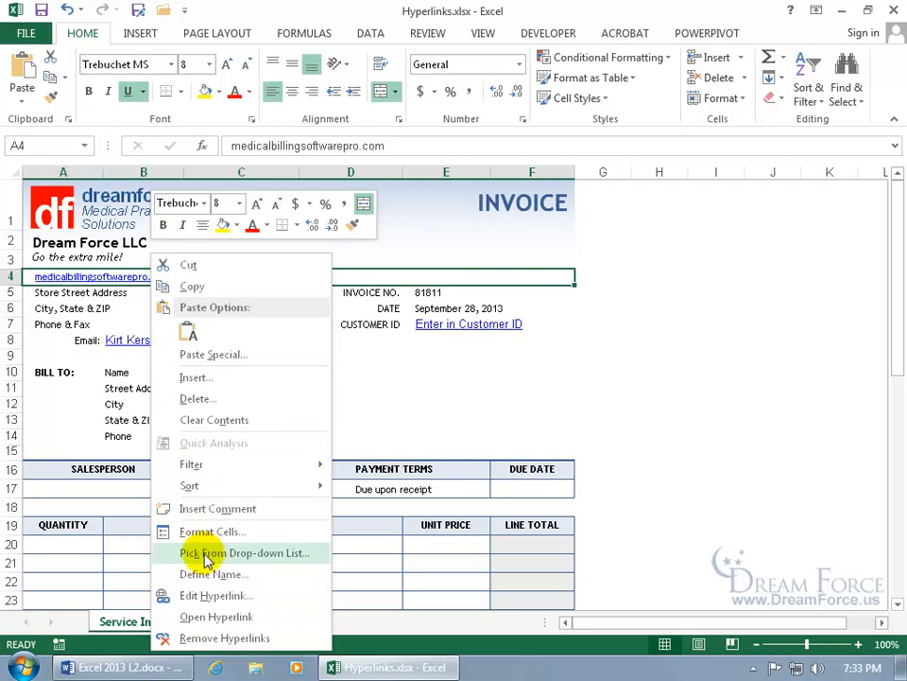
click(239, 638)
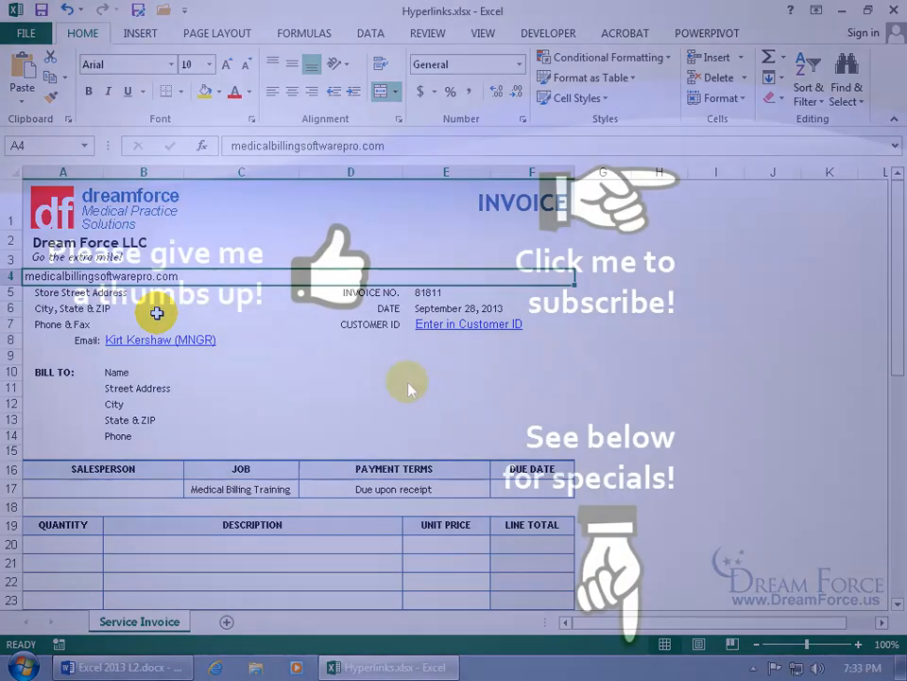